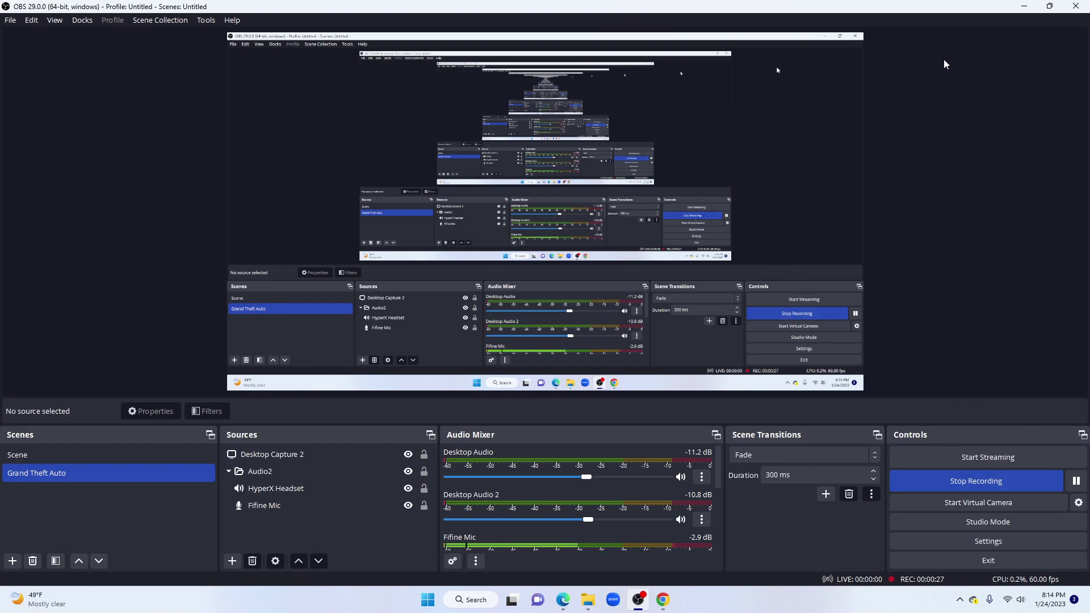
Step: Hide the recorder and load Grand Theft Auto V for Windows in OpenIV
left_click(1025, 10)
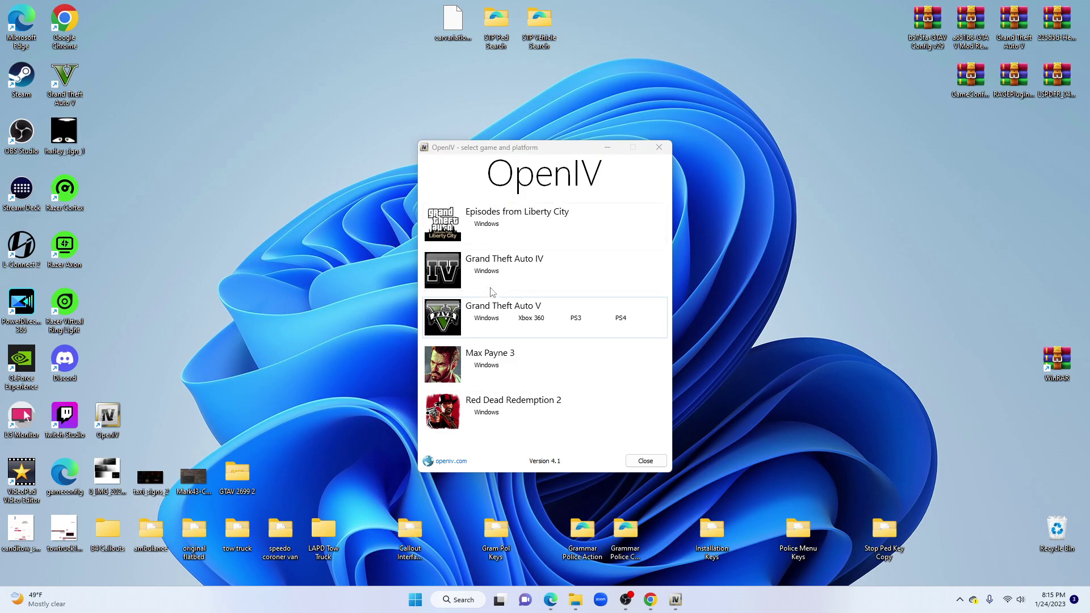
left_click(485, 318)
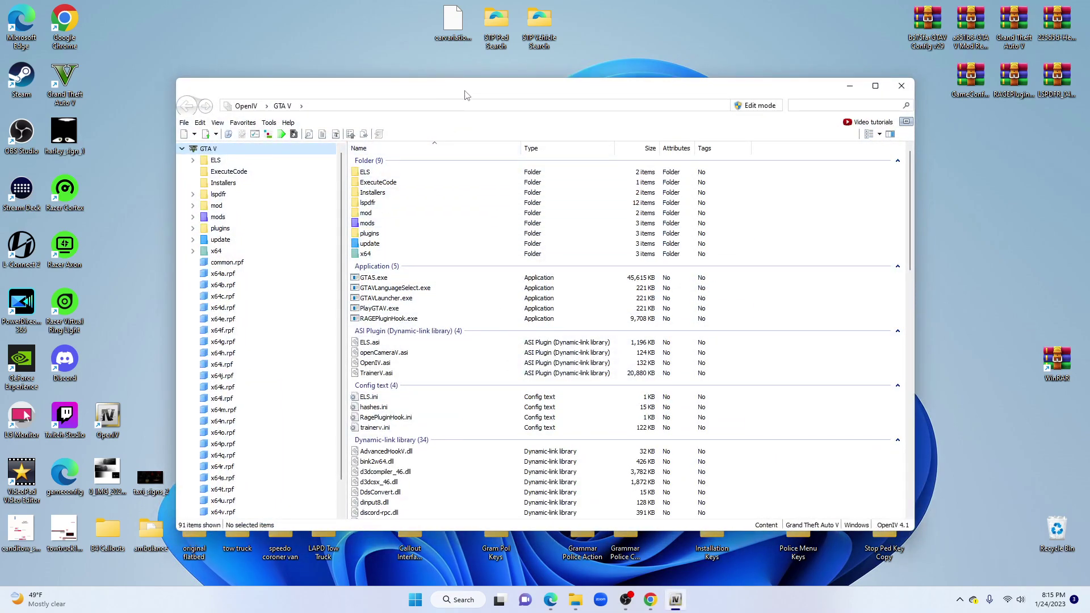
Step: Browse File Explorer to C:\Program Files (x86)\Steam\steamapps\common\Grand Theft Auto V
left_click_drag(465, 95, 294, 83)
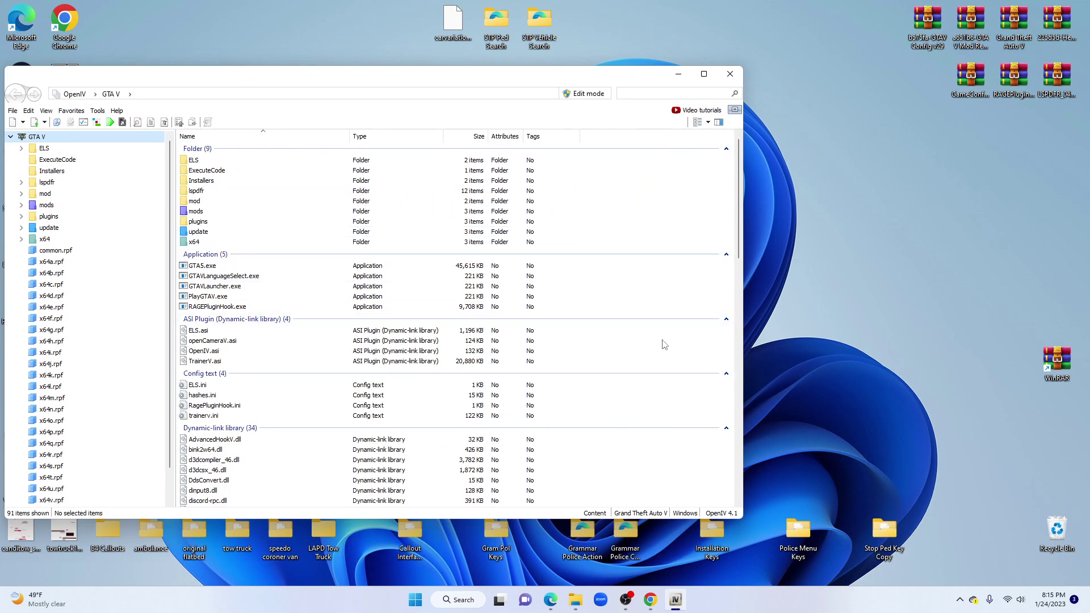
left_click(577, 607)
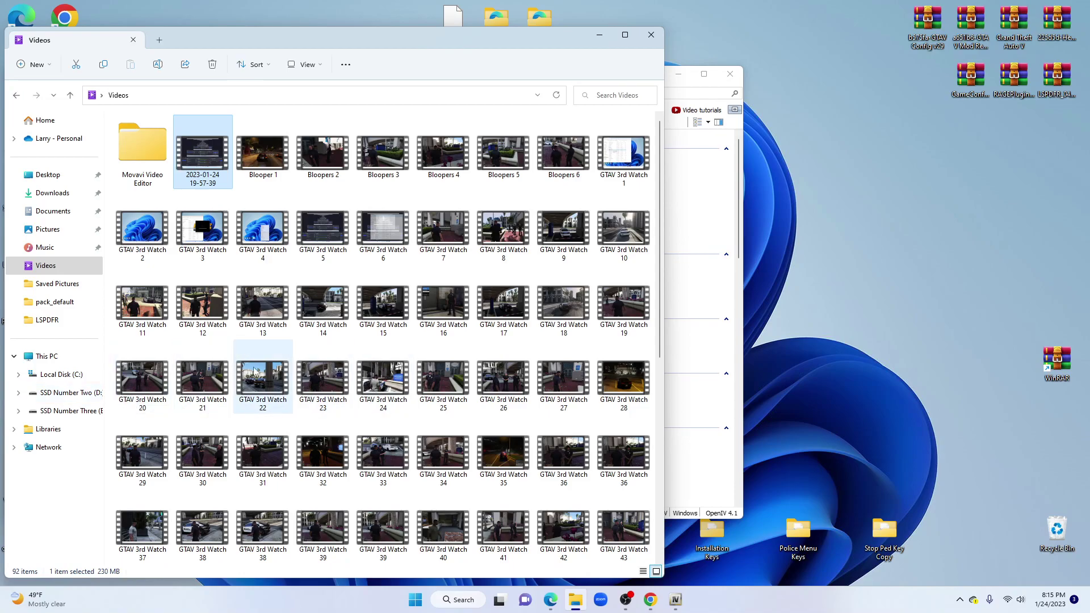
left_click(71, 374)
double_click(159, 206)
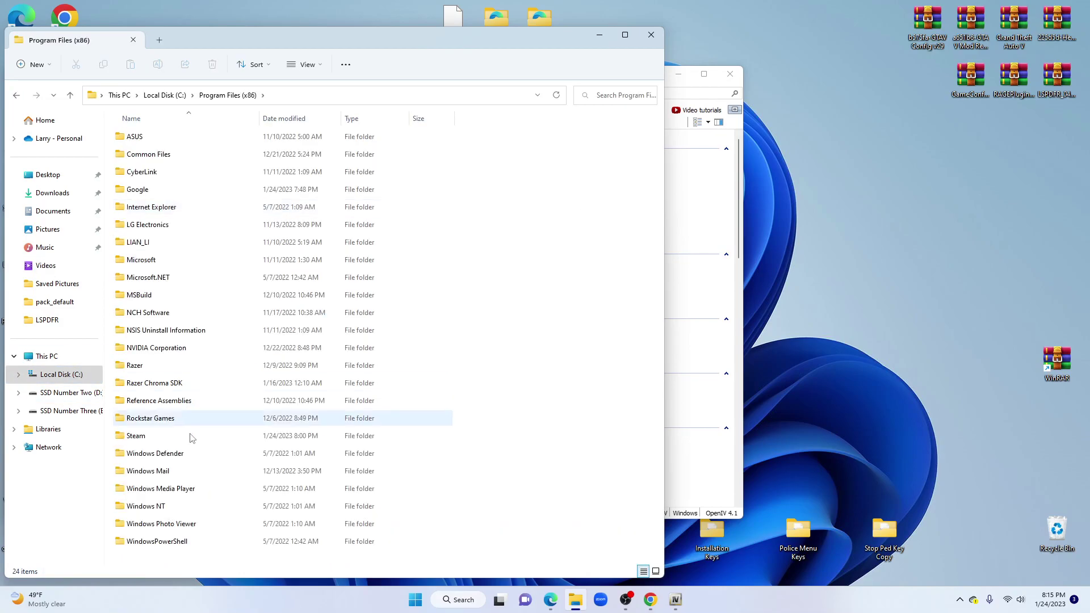
double_click(177, 435)
double_click(178, 435)
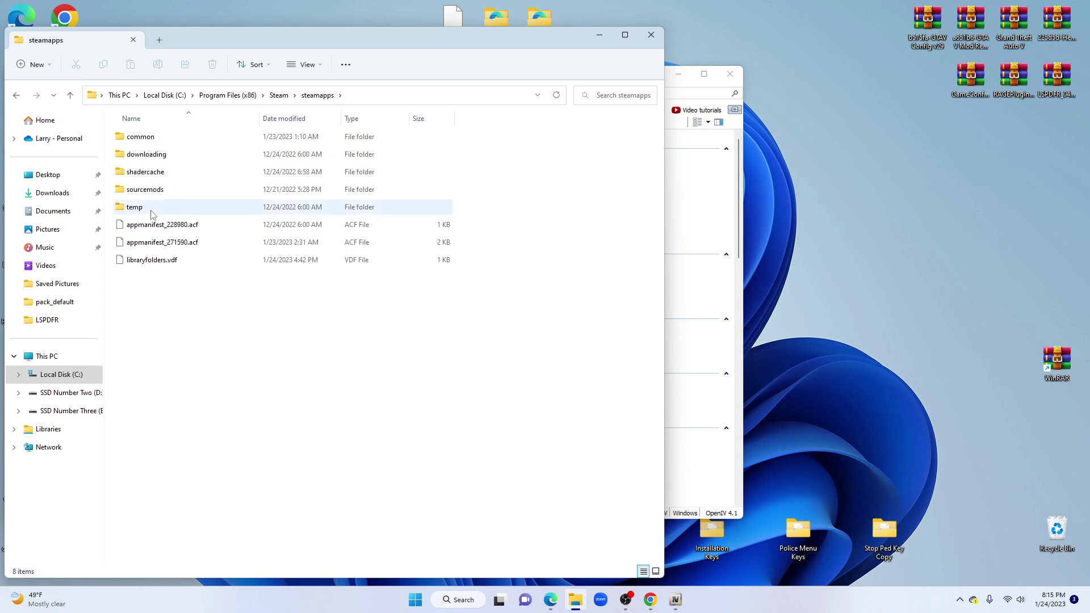
double_click(167, 134)
double_click(168, 137)
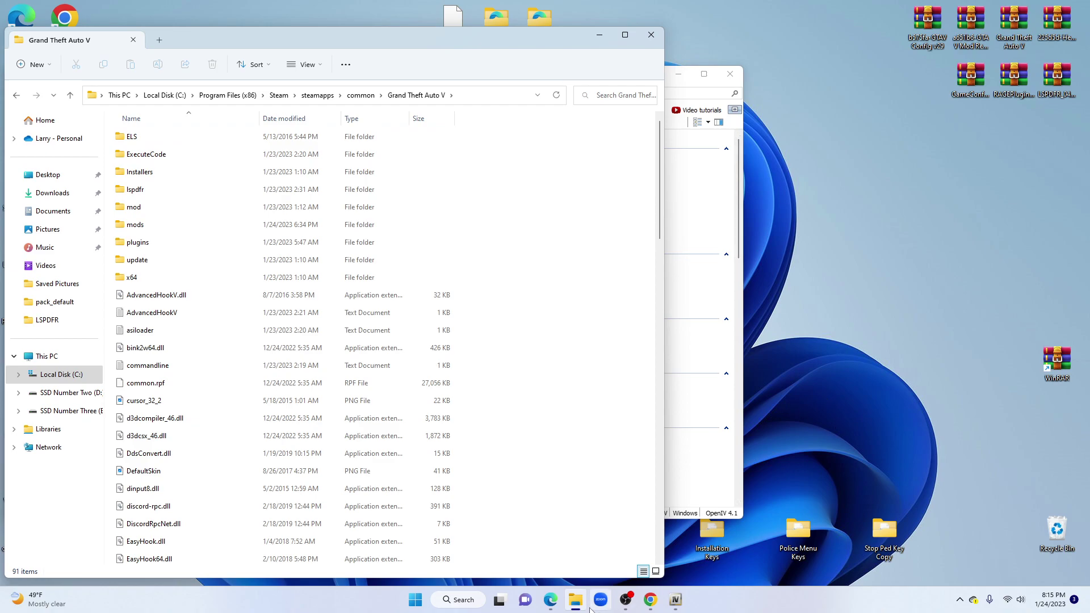
Step: Return to the search results and open the Police Menu 1.2.4 page's first screenshot full size
left_click(550, 601)
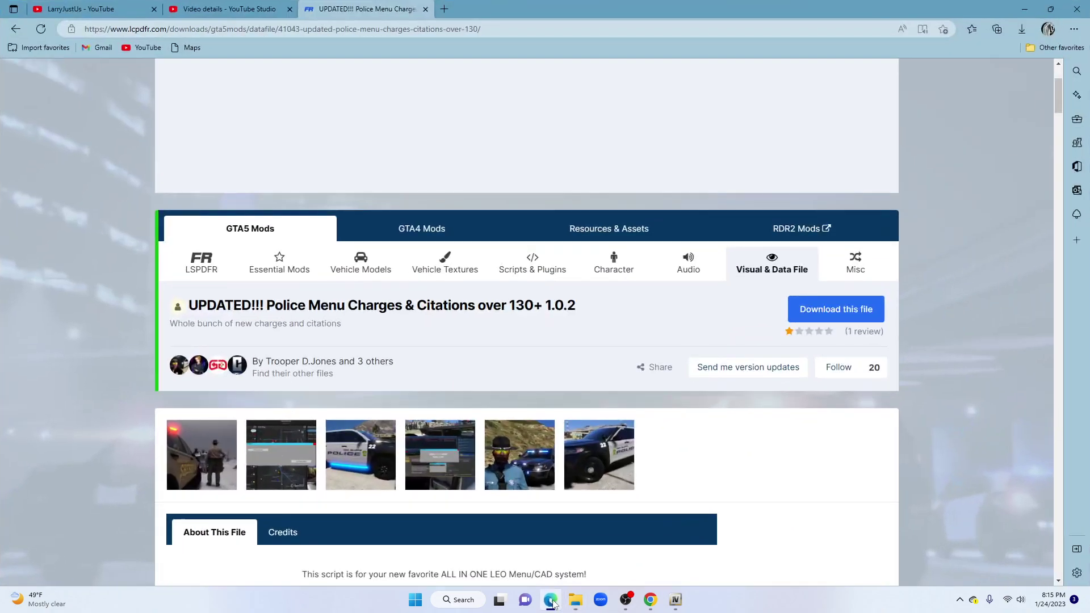
left_click(22, 32)
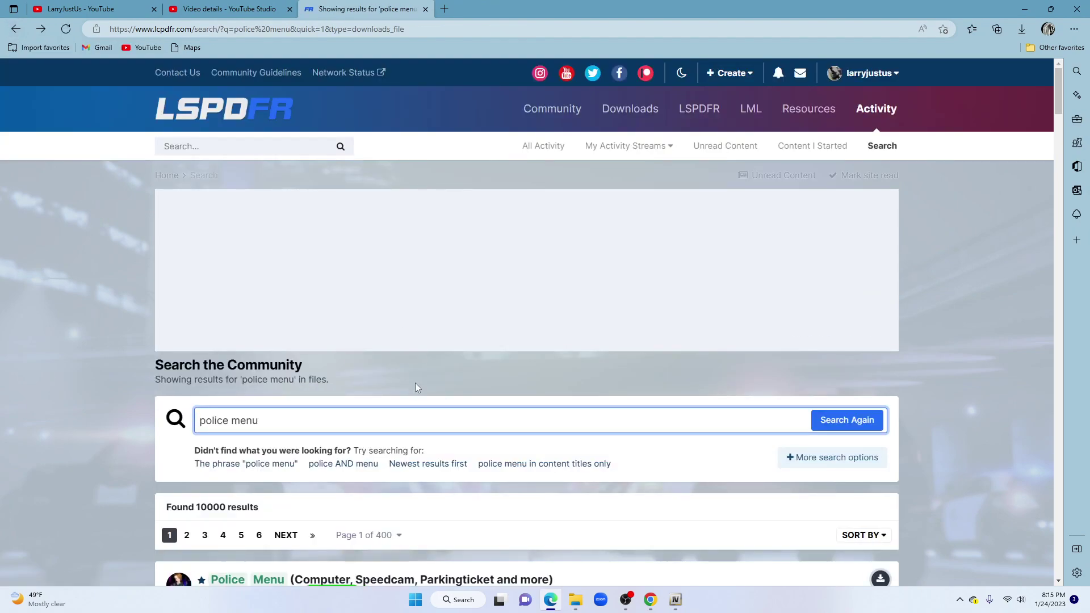
scroll(416, 387, "down", 3)
left_click(373, 424)
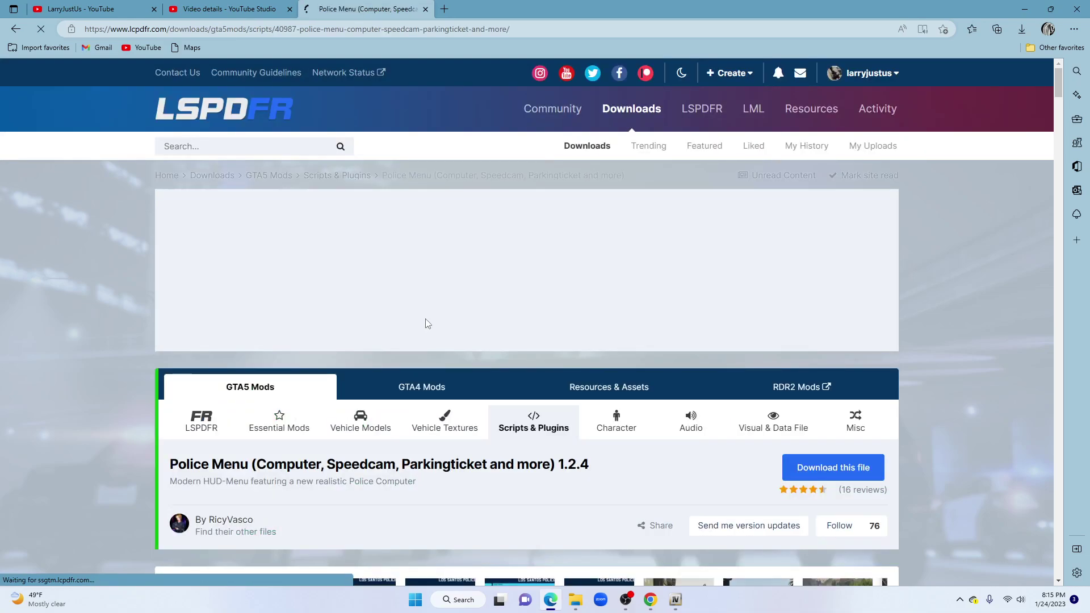
scroll(428, 323, "down", 4)
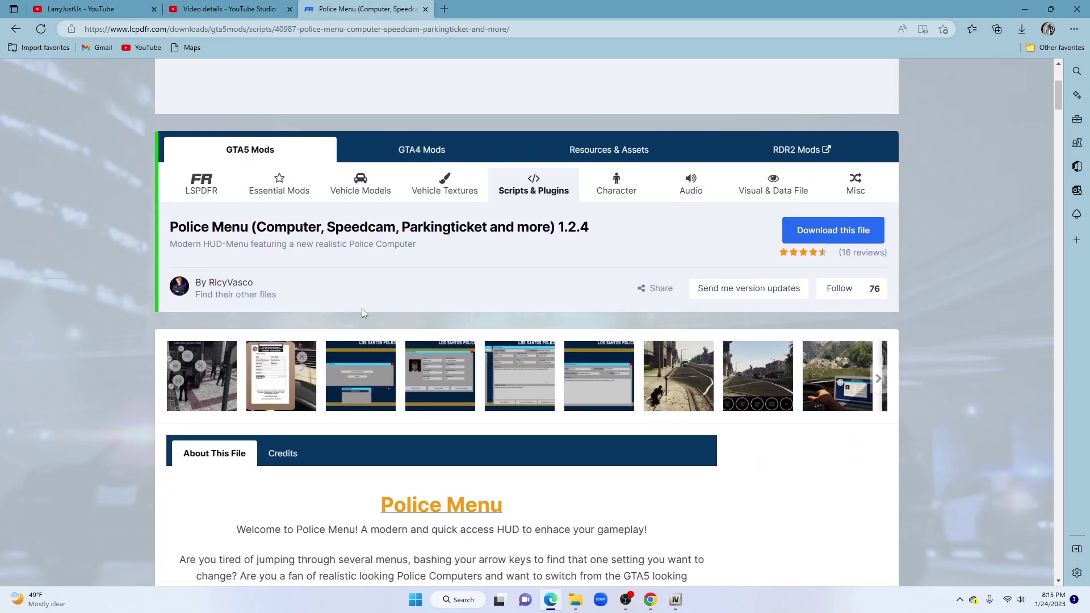
scroll(362, 310, "down", 1)
left_click(219, 299)
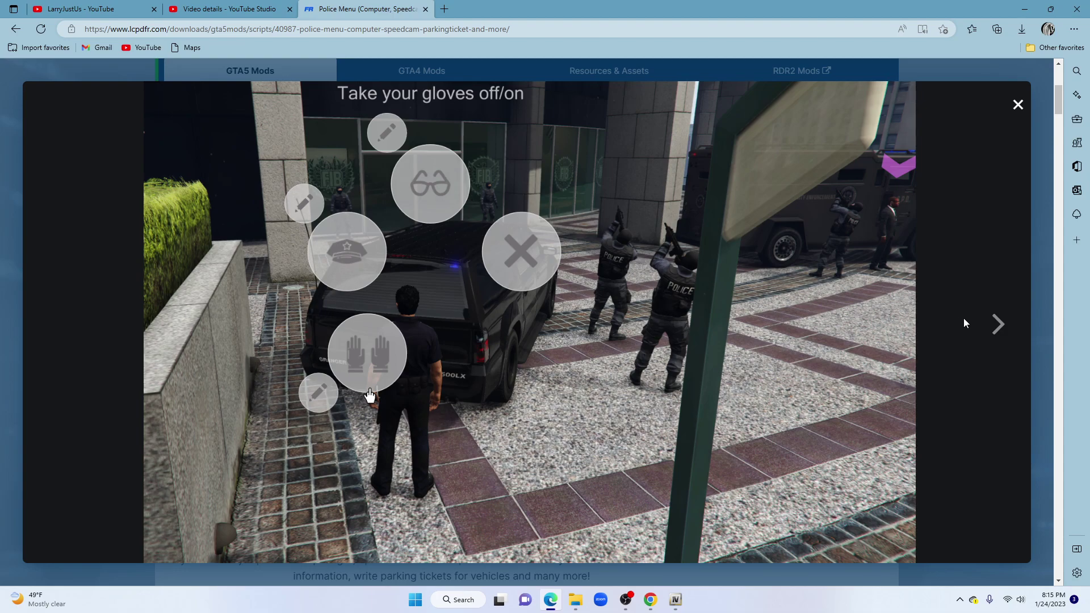
Step: Page through the Ped Database, Ped Information, Create Citation and Callout Information screenshots, then close the viewer
left_click(998, 324)
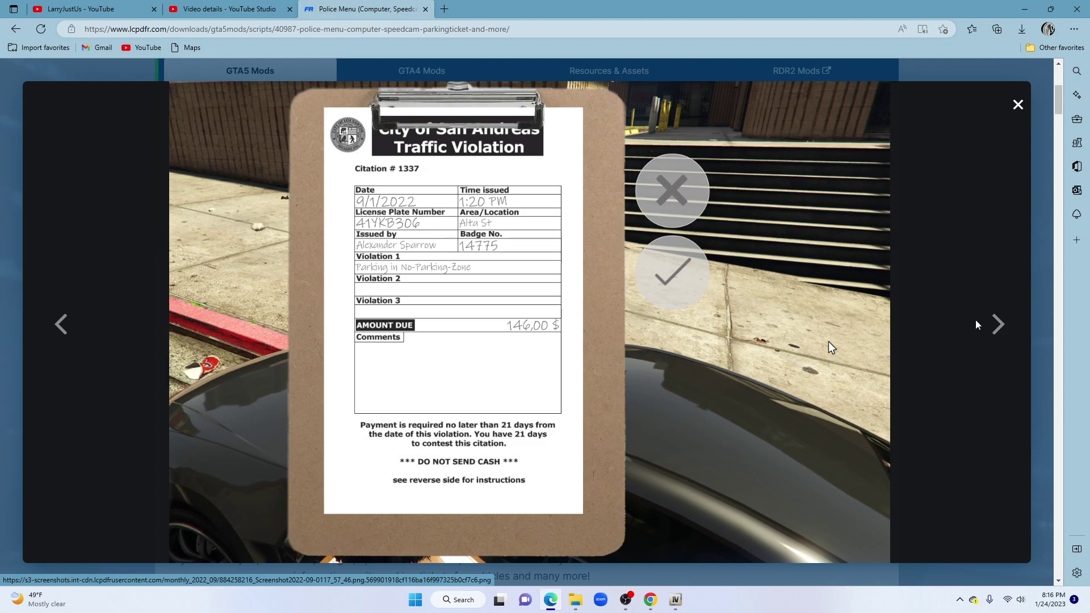
left_click(997, 324)
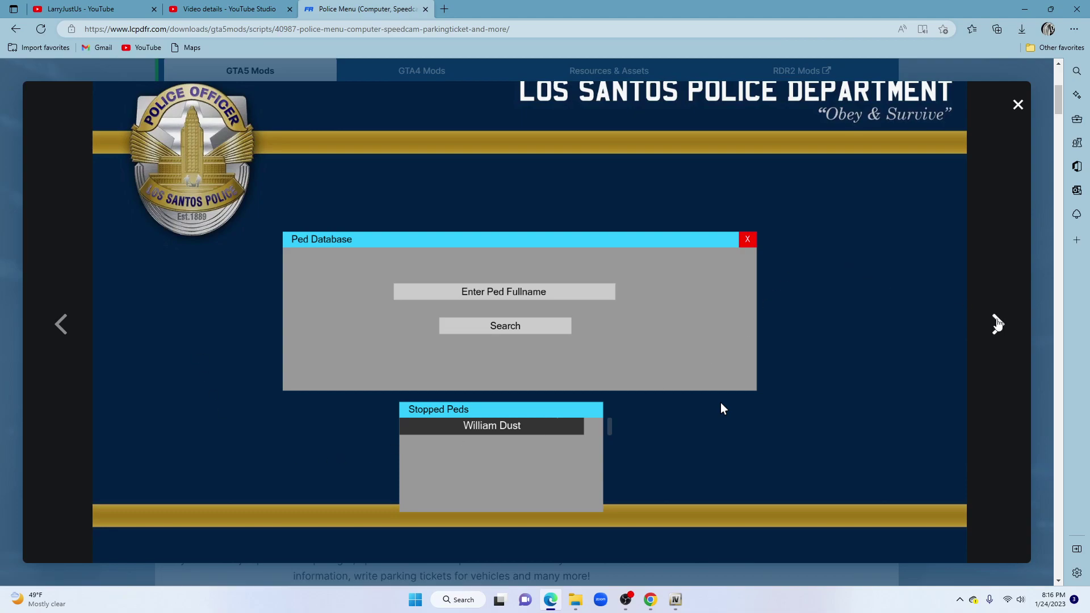
left_click(998, 323)
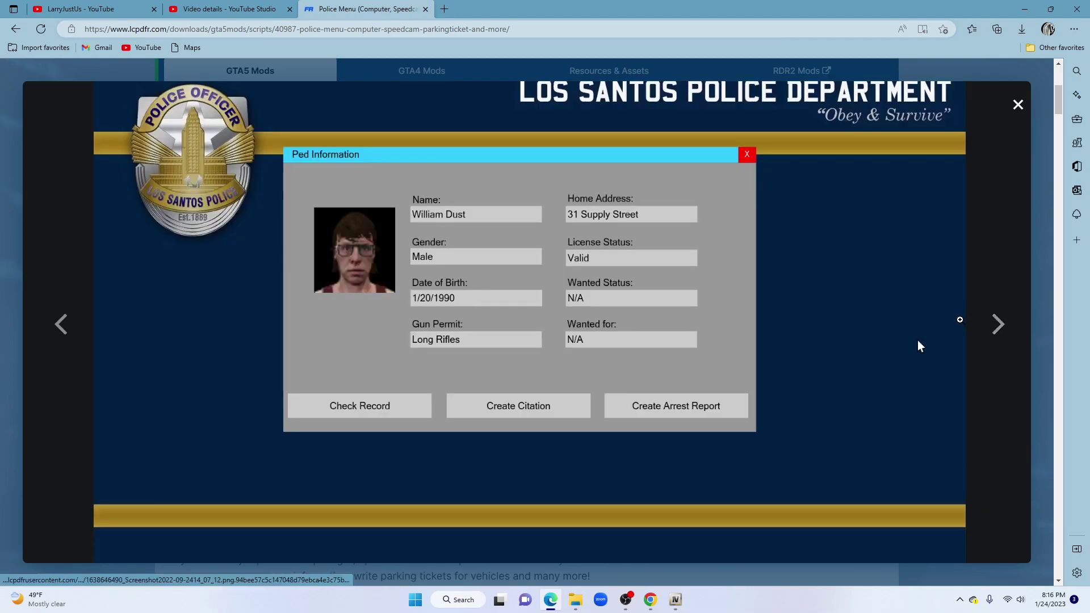
left_click(998, 324)
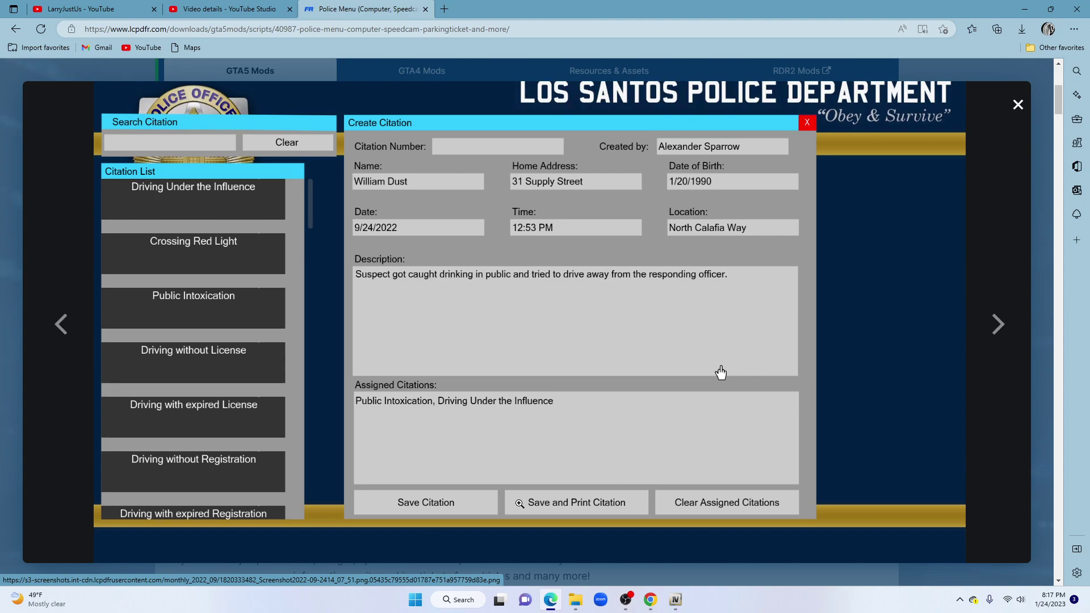
left_click(997, 324)
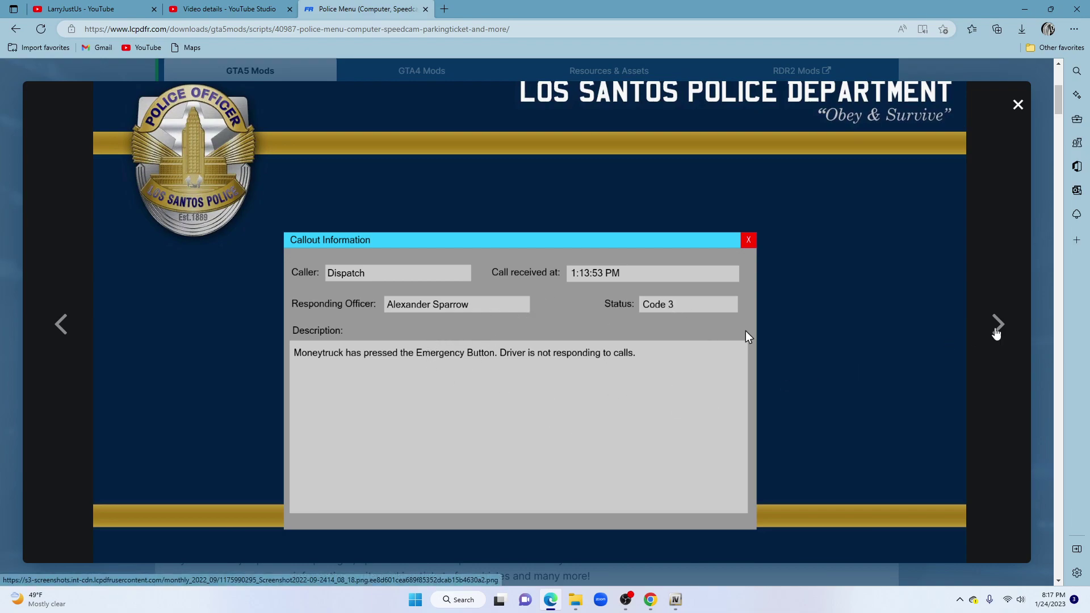
left_click(999, 326)
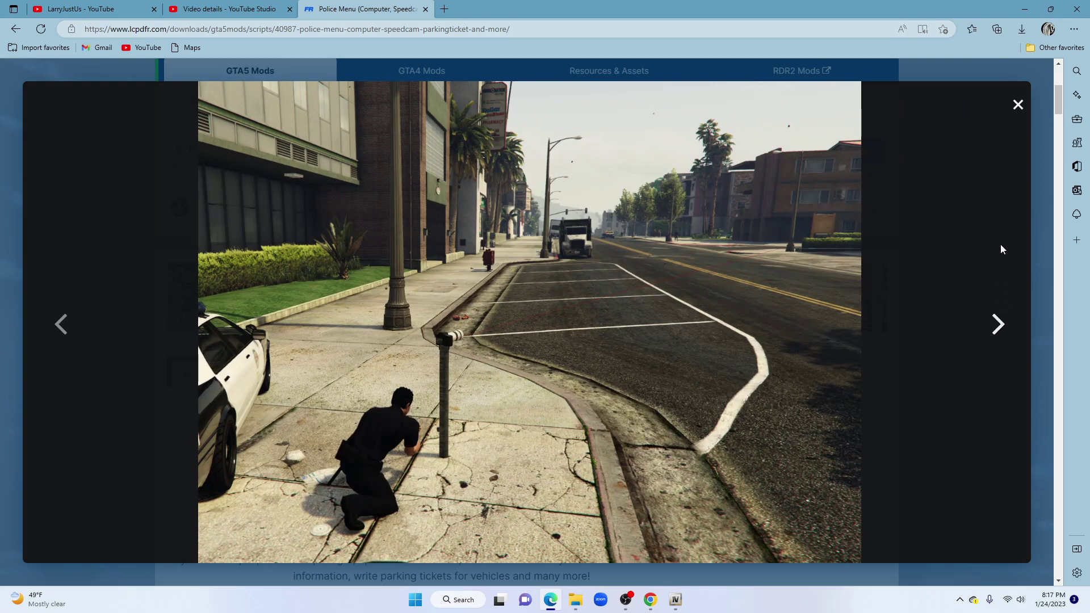
left_click(1018, 104)
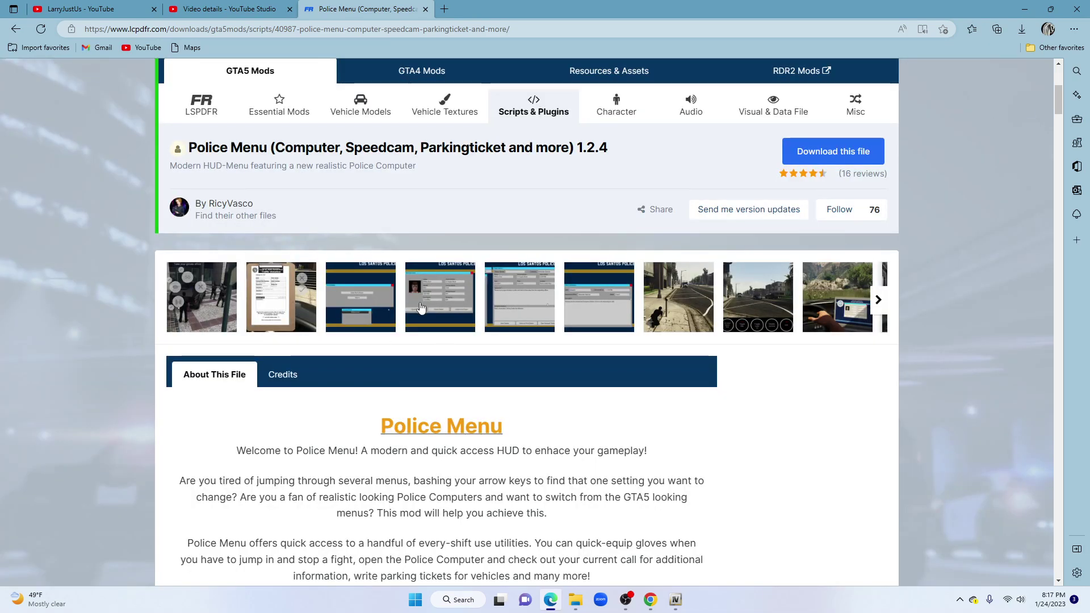
Step: Scroll back up the Police Menu 1.2.4 download page
scroll(440, 312, "up", 1)
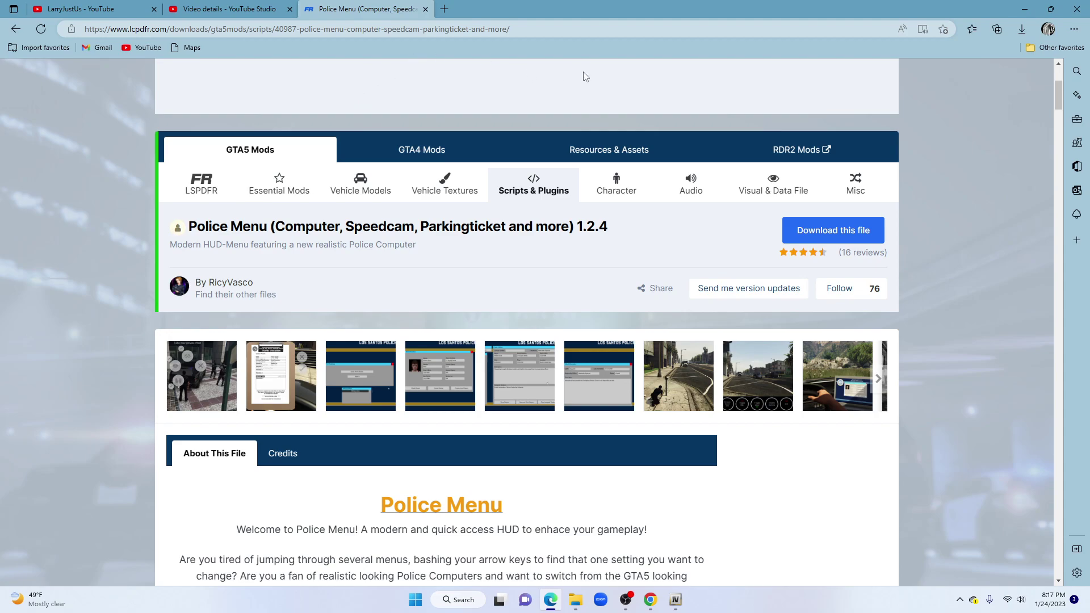
Step: Minimize the browser and Explorer, launch WinRAR, and dismiss its licence reminder
left_click(1024, 12)
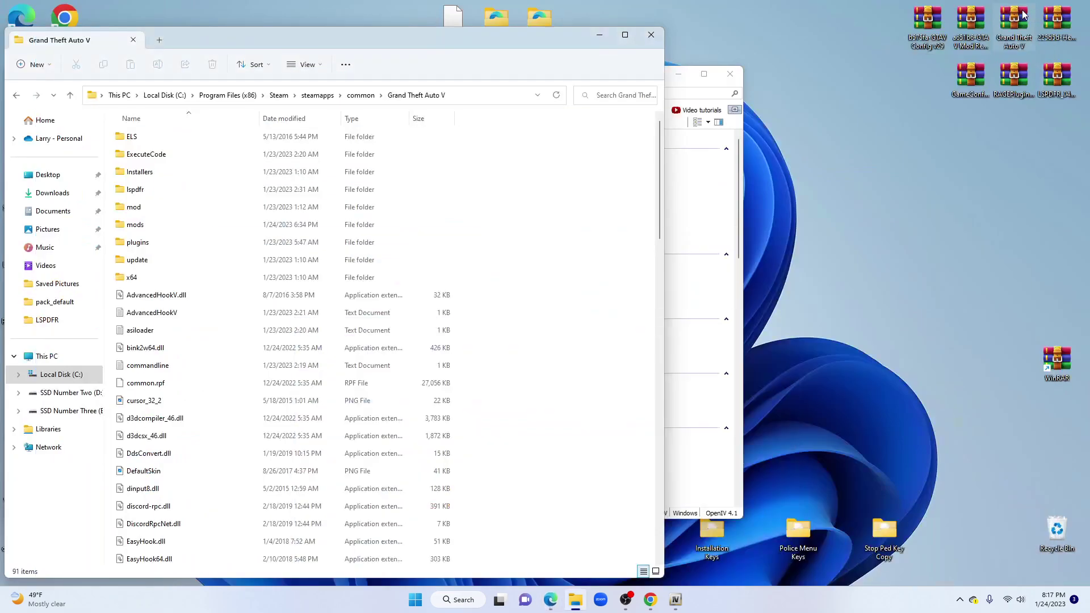
left_click(600, 36)
double_click(1055, 363)
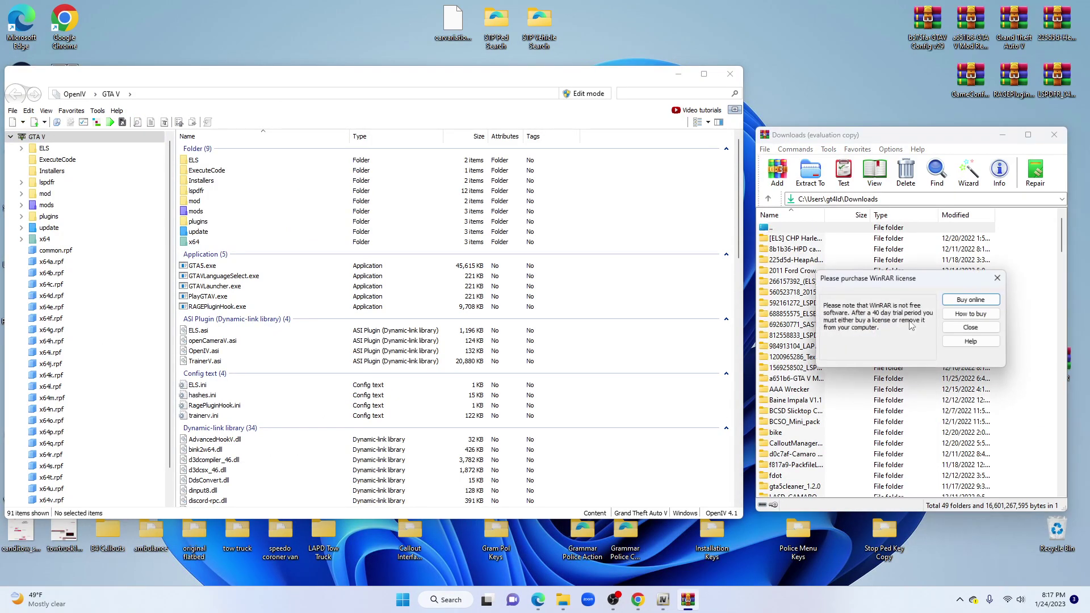
left_click(963, 328)
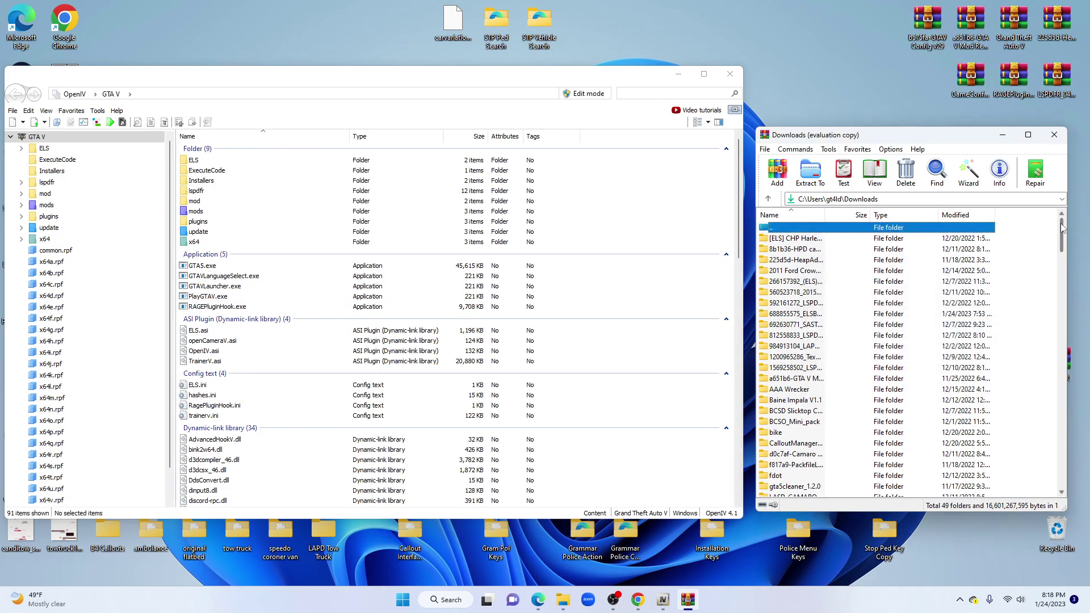
Step: Open PoliceMenu V1.2.3.rar at its Grand Theft Auto V folder and select plugins
left_click_drag(1061, 229, 1050, 410)
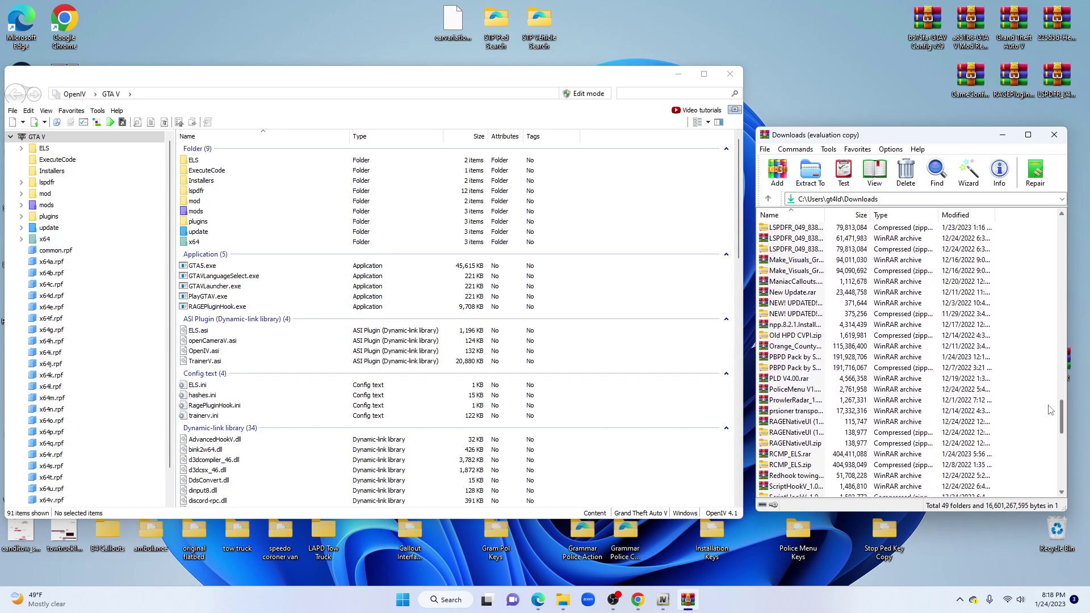
double_click(794, 390)
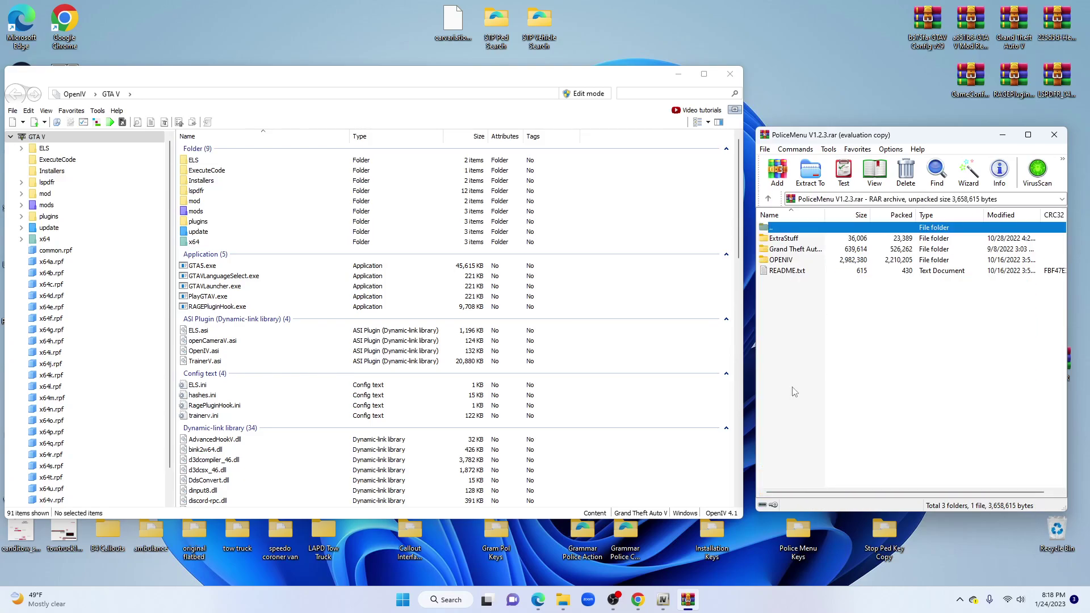
double_click(804, 251)
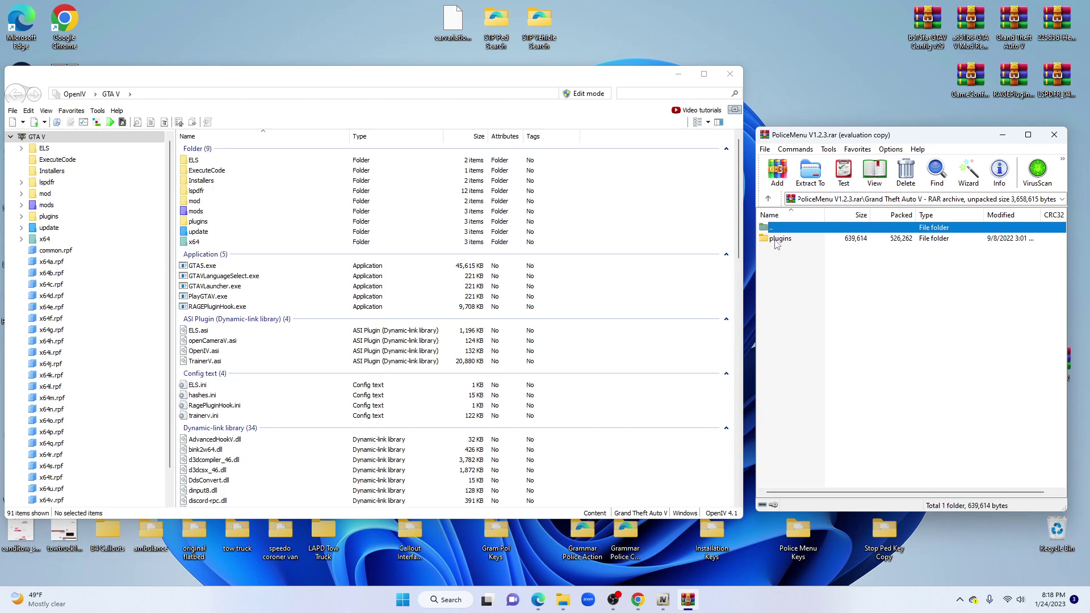
left_click(787, 241)
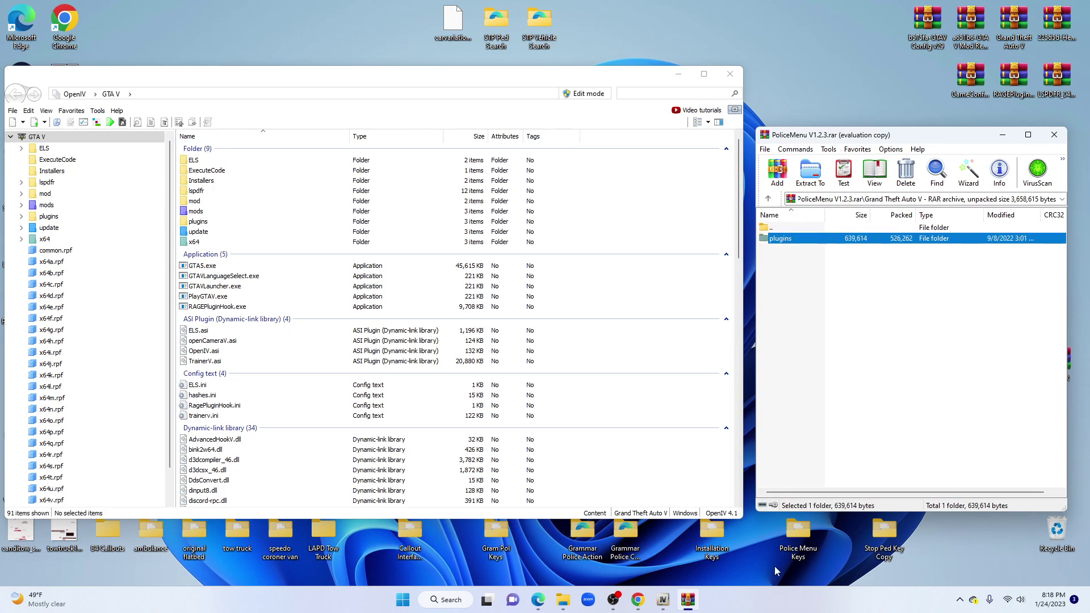
Step: Return Explorer to C:\Program Files (x86)\Steam\steamapps\common\Grand Theft Auto V
left_click(563, 599)
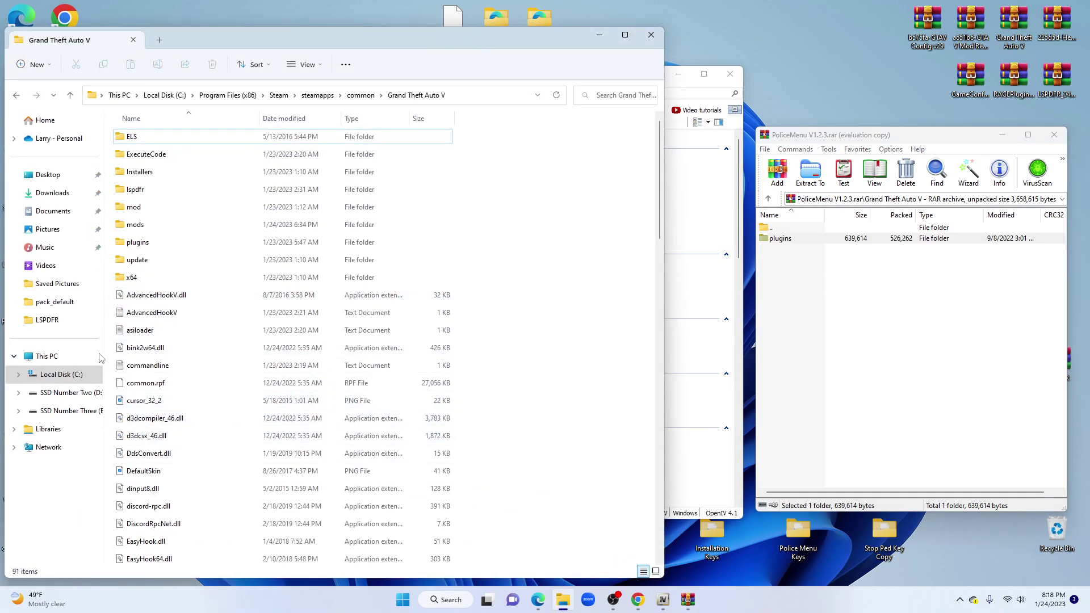
left_click(92, 374)
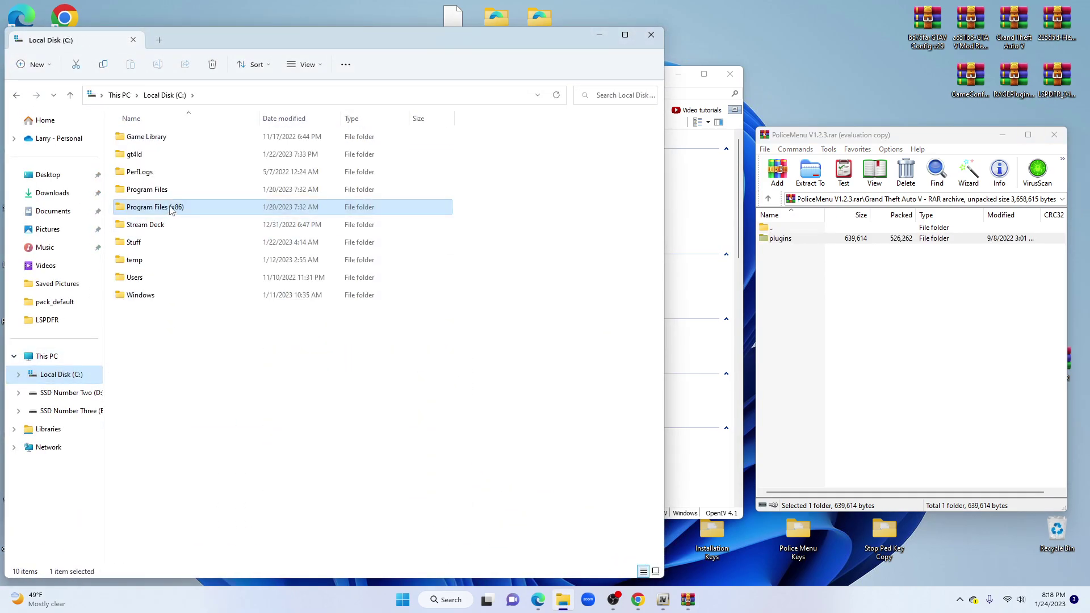
double_click(163, 208)
double_click(168, 435)
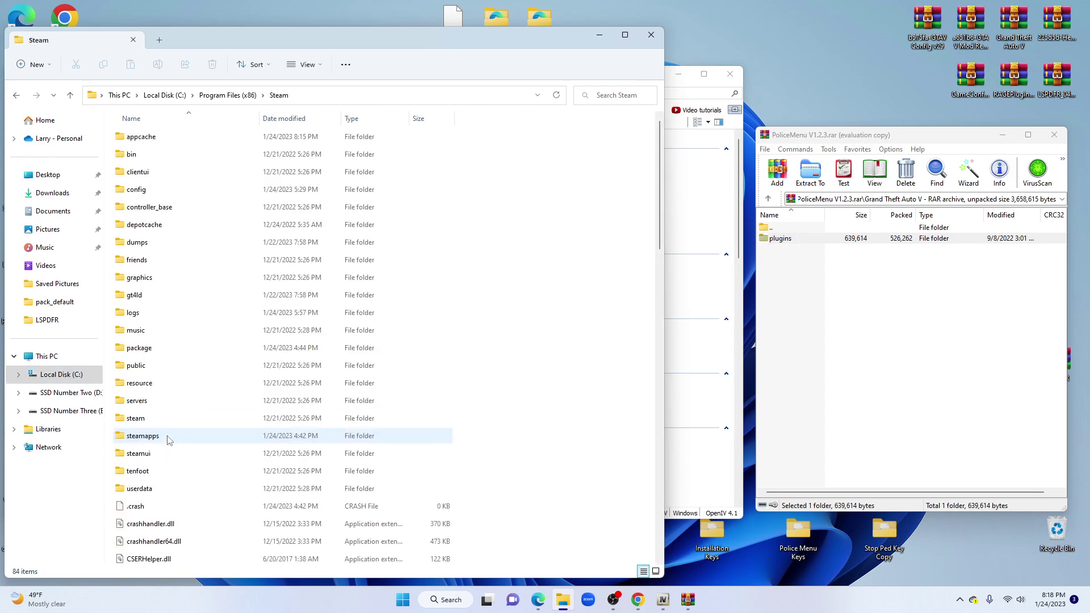
double_click(168, 435)
double_click(164, 138)
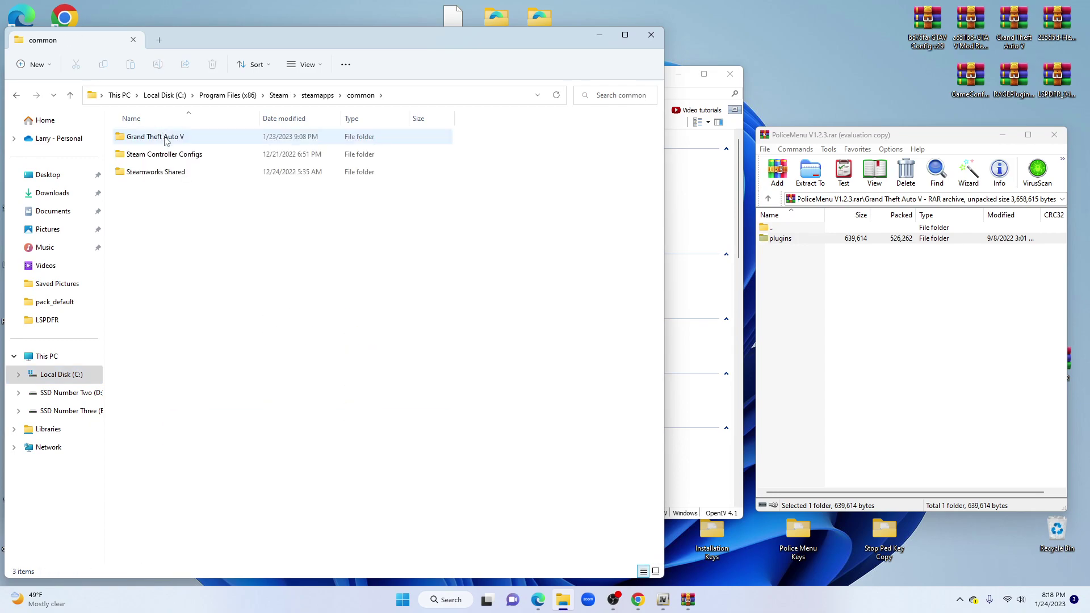
double_click(166, 140)
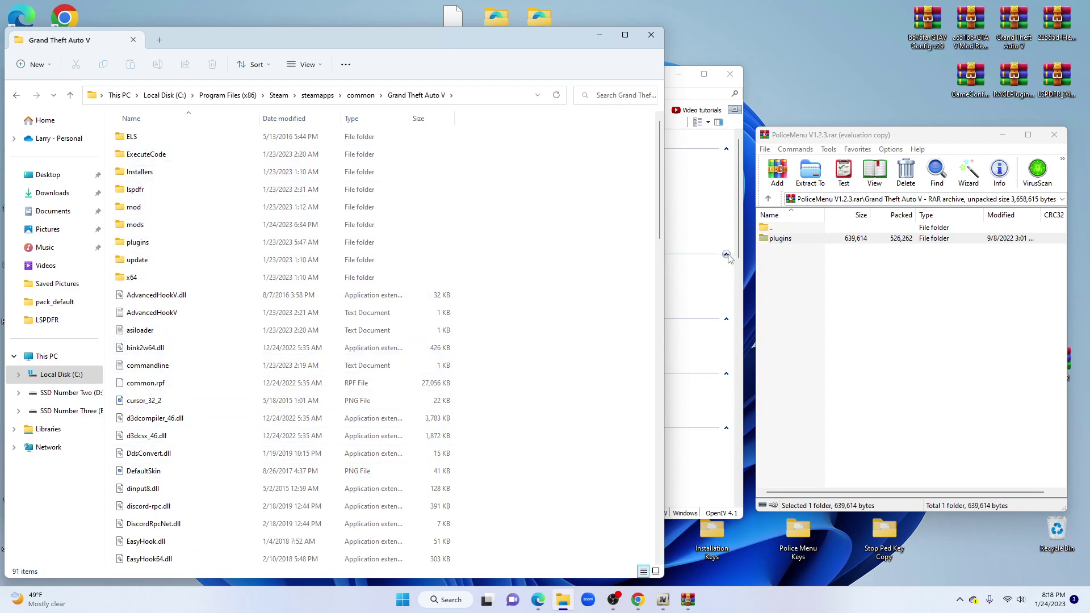
Step: Drag the archive's plugins folder into the game folder, replacing the destination files
left_click(867, 280)
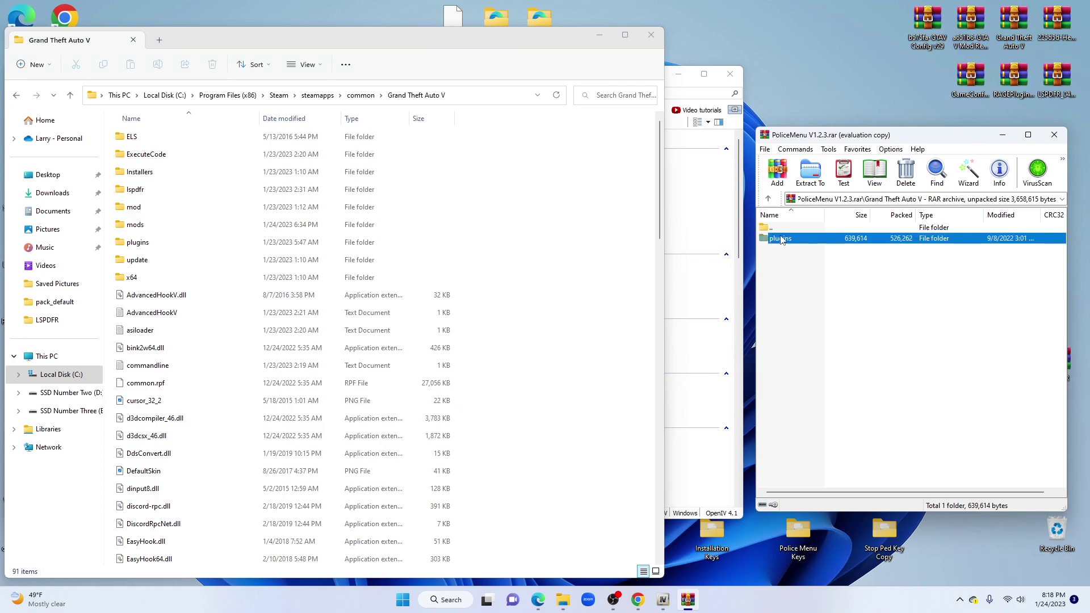
left_click_drag(782, 238, 561, 309)
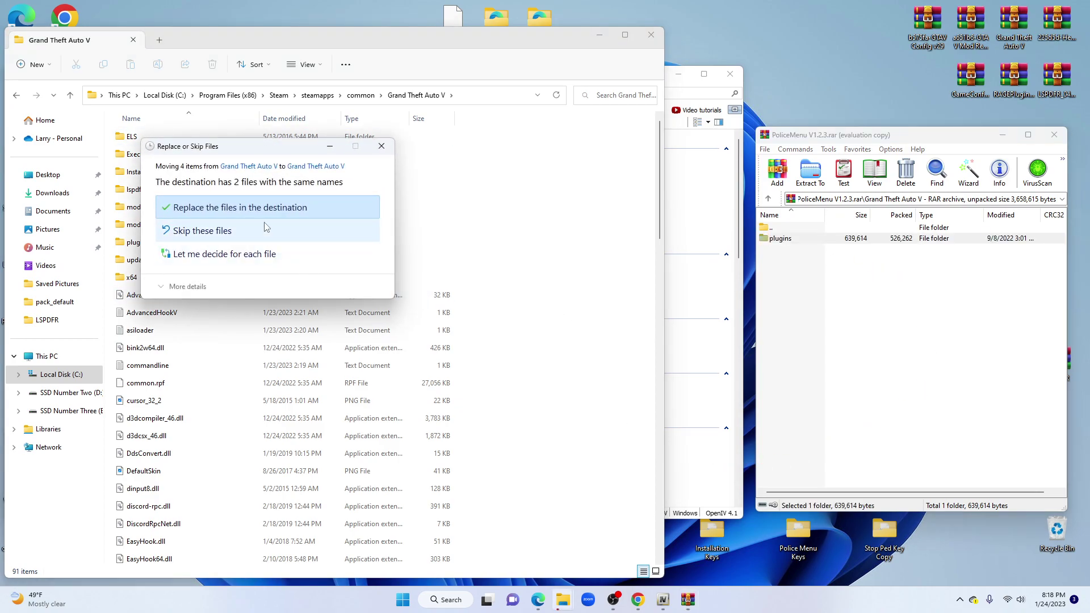
left_click(239, 208)
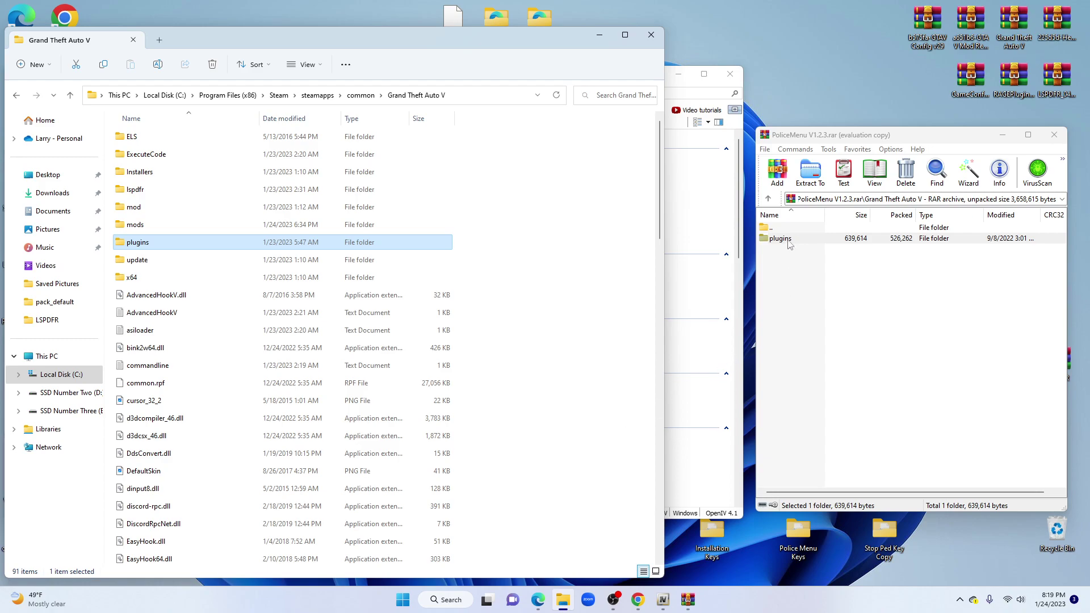
left_click(595, 35)
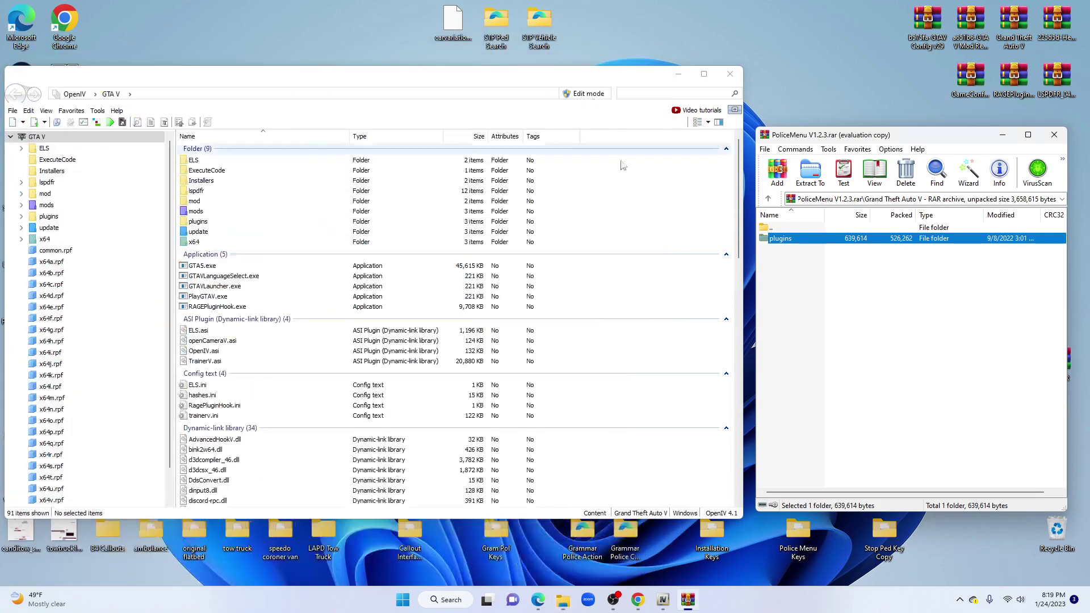
left_click(769, 199)
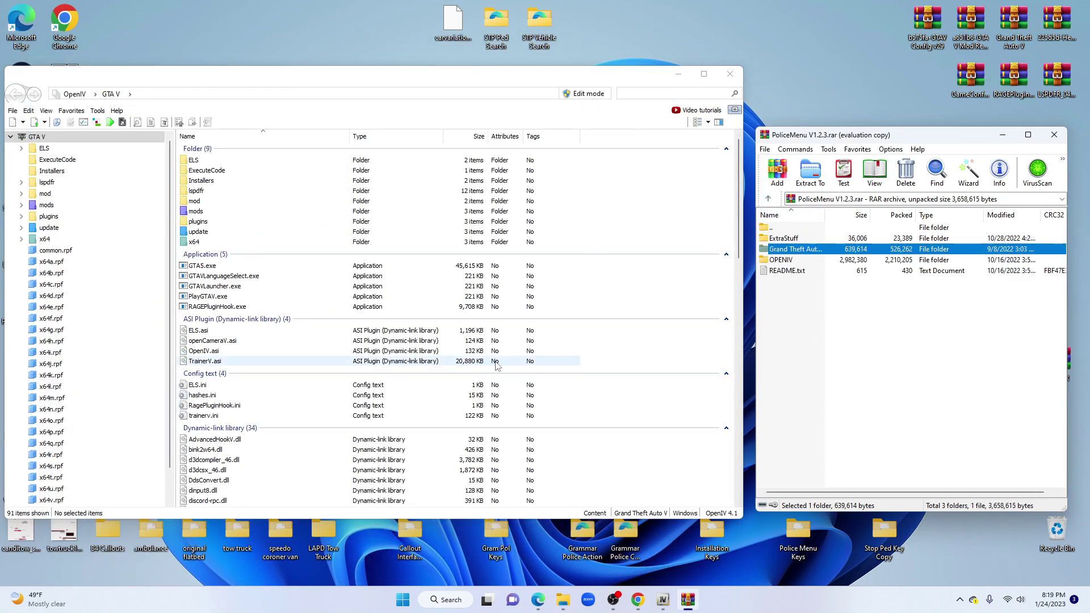
left_click(99, 113)
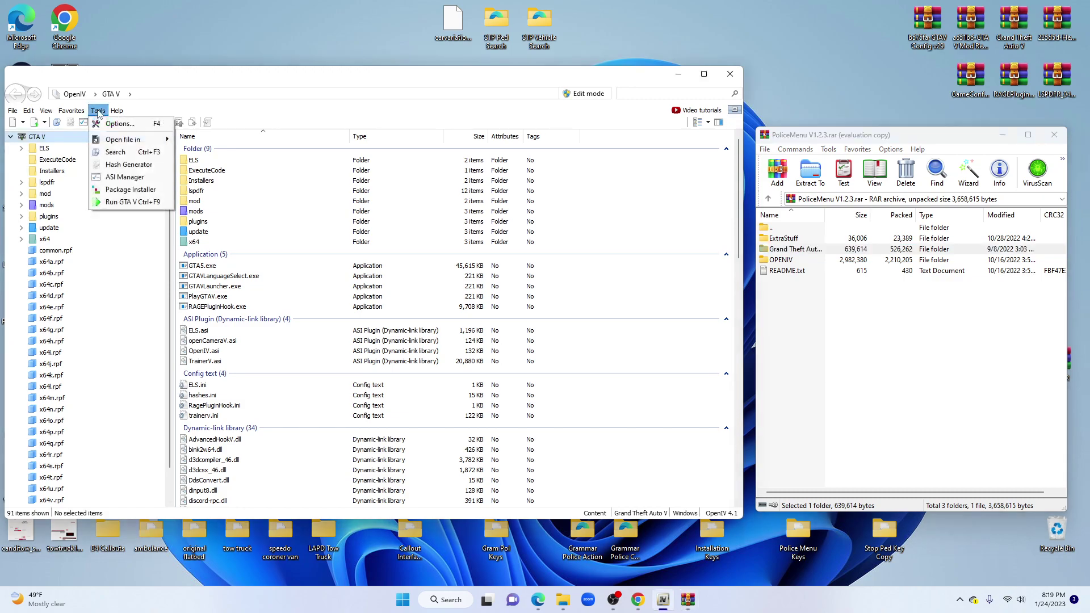
left_click(118, 179)
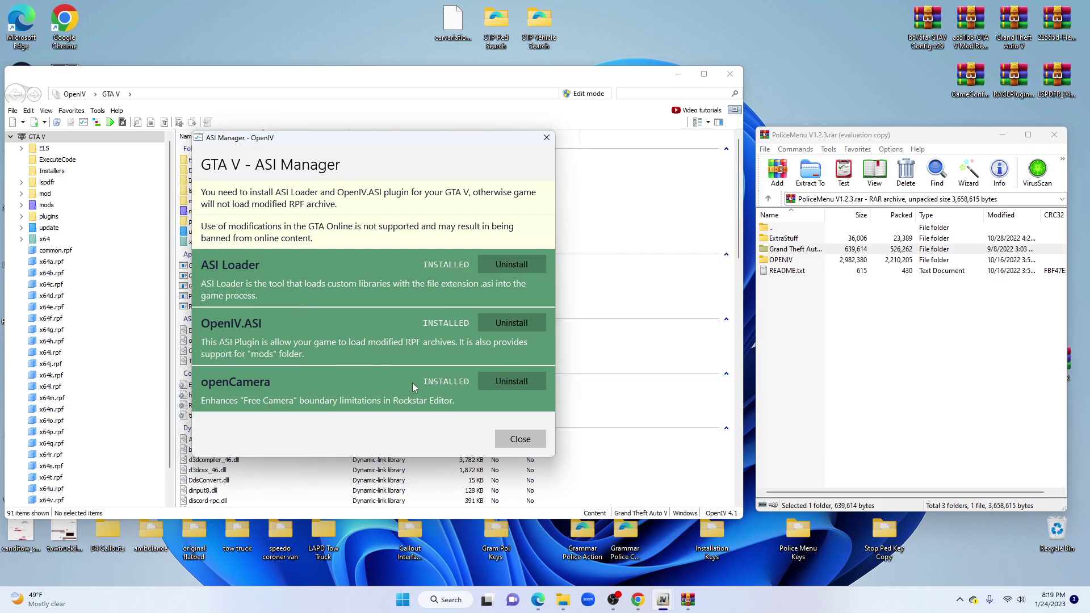
left_click(516, 440)
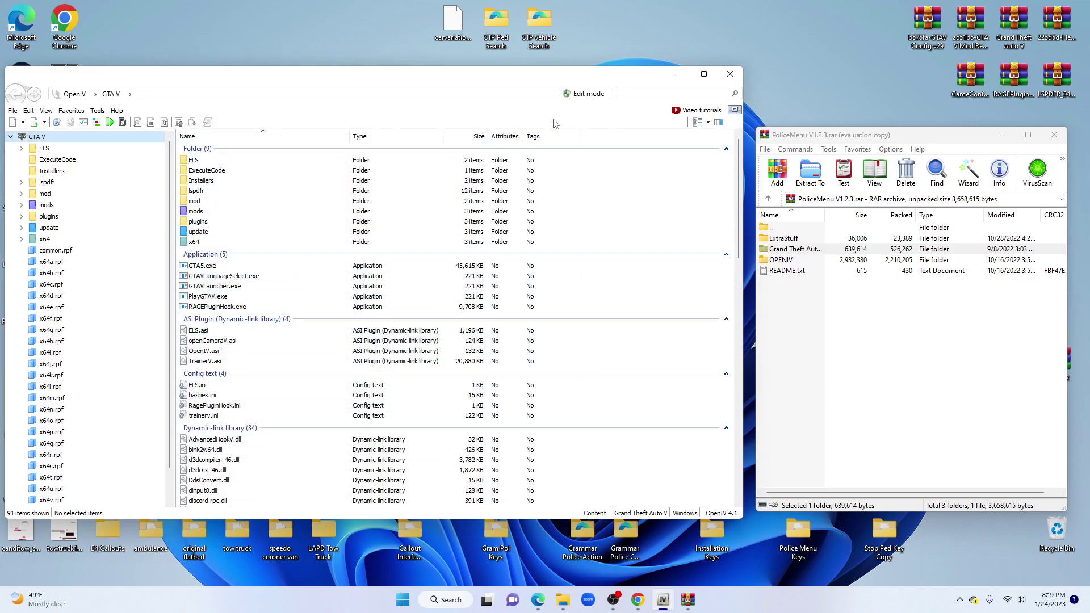
Step: Enable OpenIV edit mode and keep Read only as the default work mode in Options
left_click(577, 97)
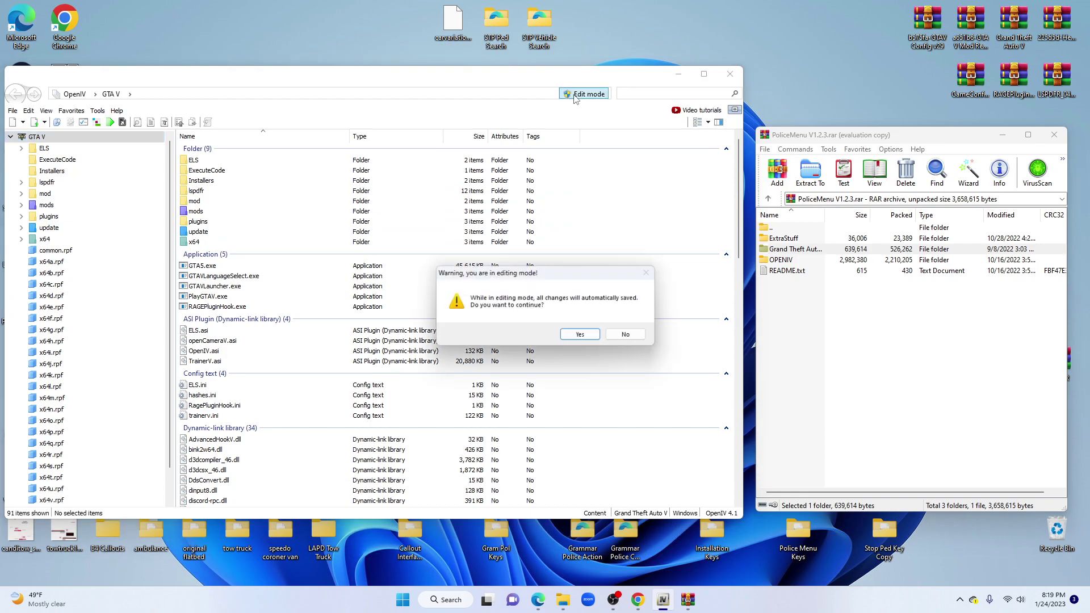
left_click(580, 335)
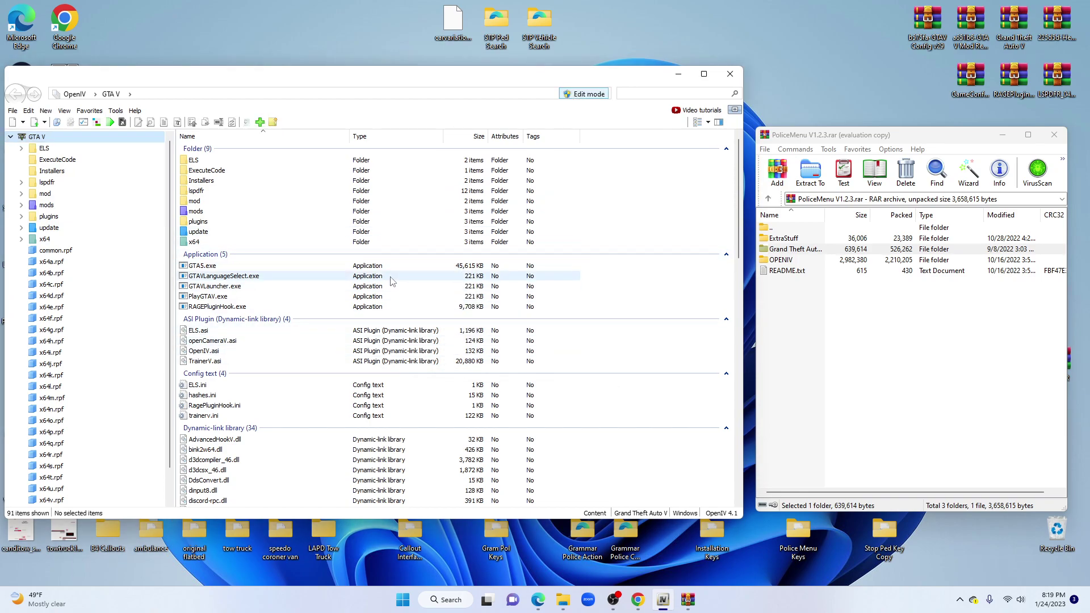
left_click(116, 111)
left_click(137, 123)
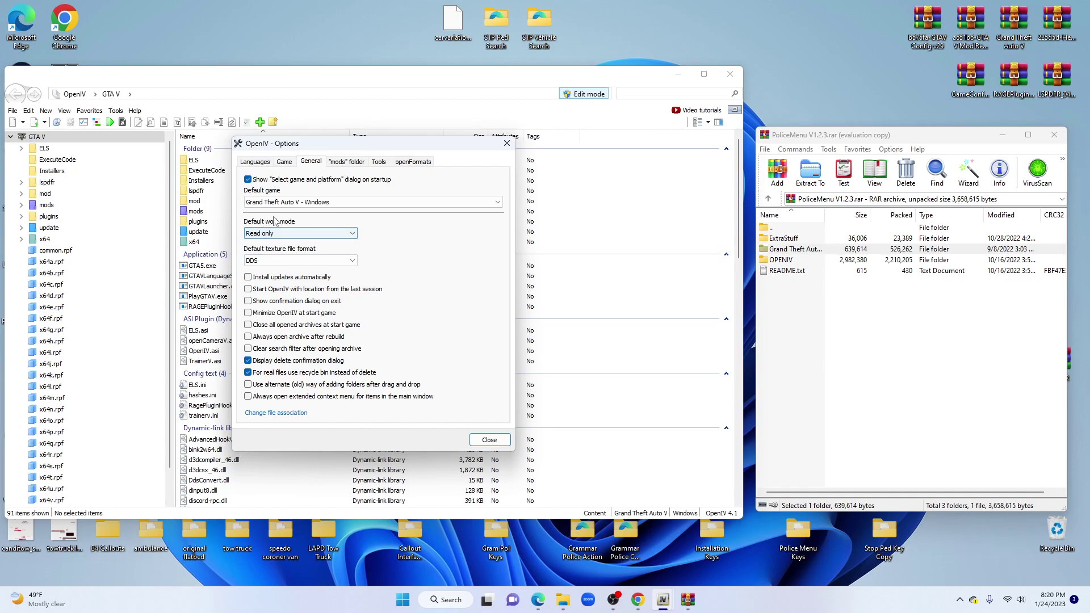
left_click(352, 234)
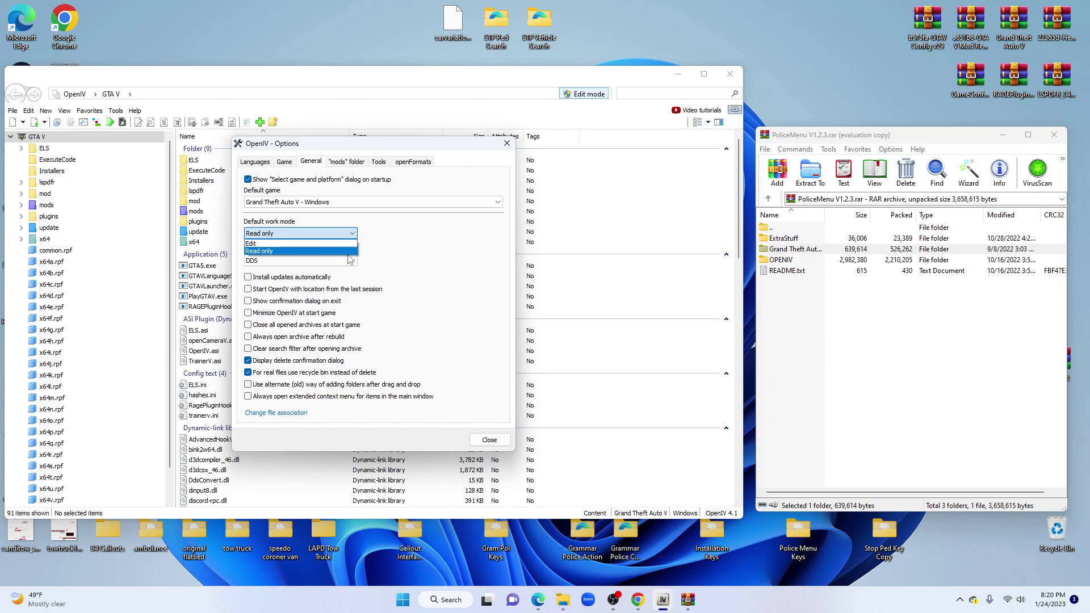
left_click(429, 255)
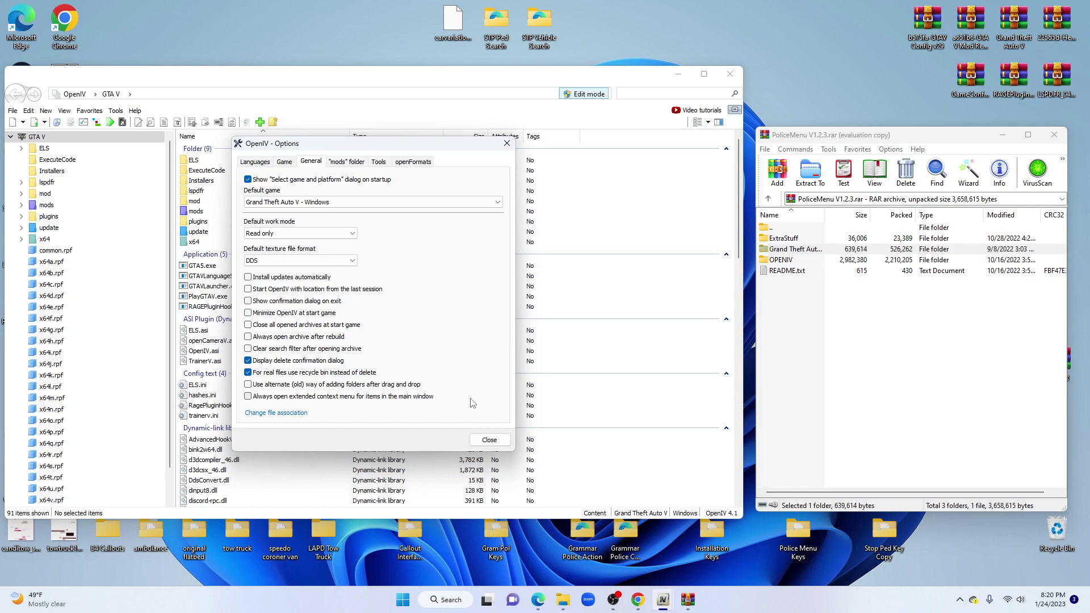
left_click(489, 440)
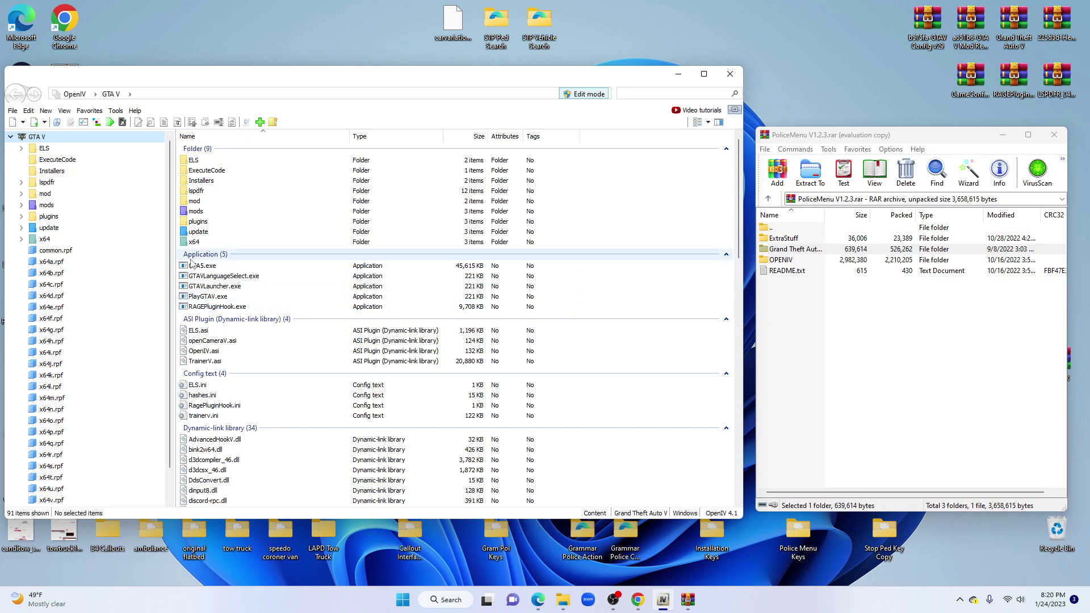
Step: Open update\update.rpf and copy it into the mods folder
double_click(200, 232)
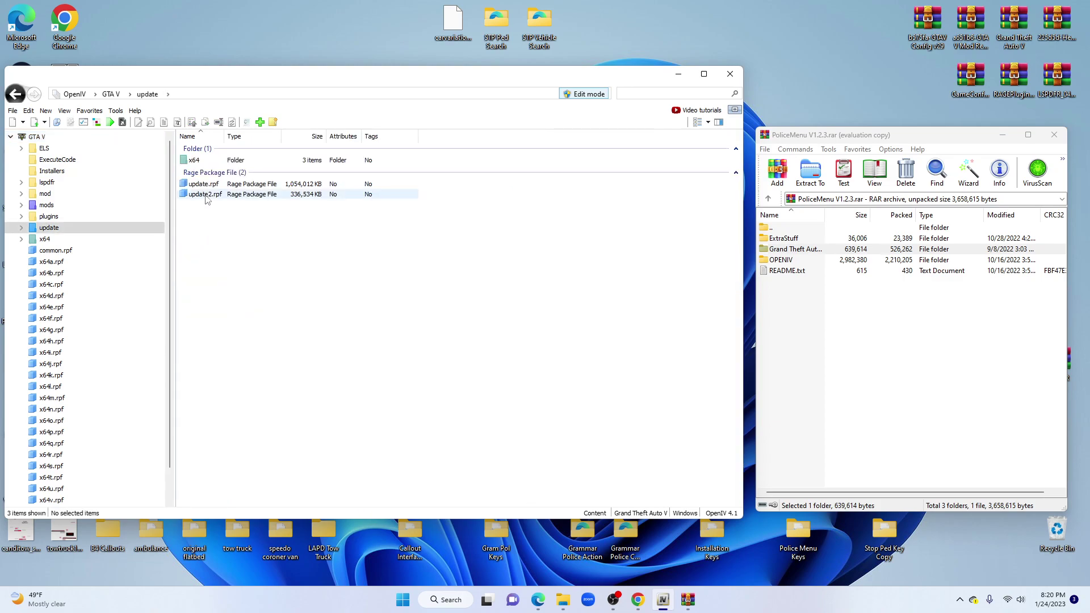
double_click(214, 185)
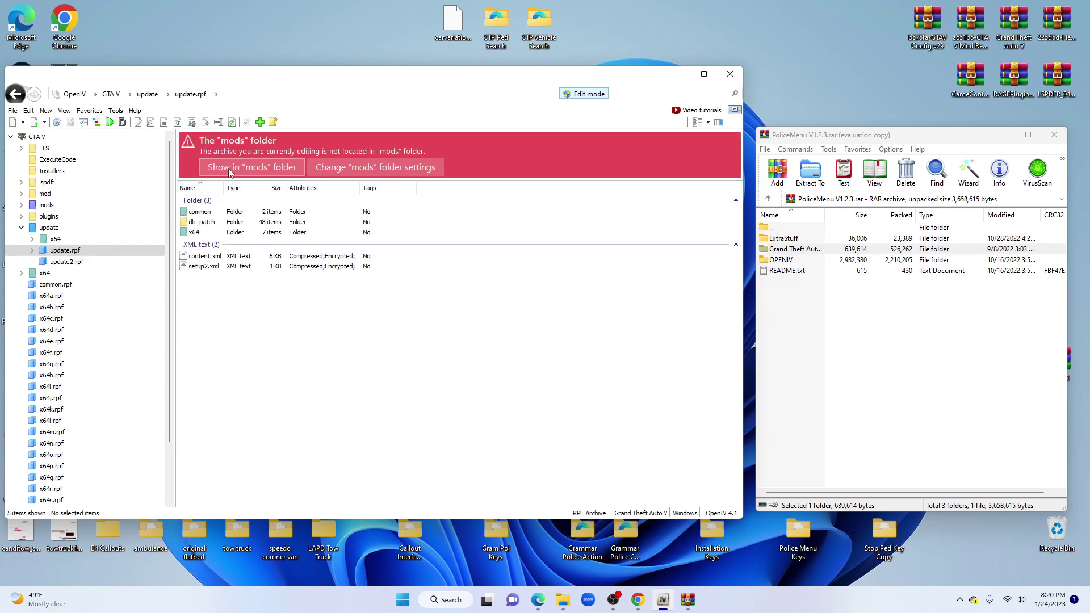
left_click(228, 168)
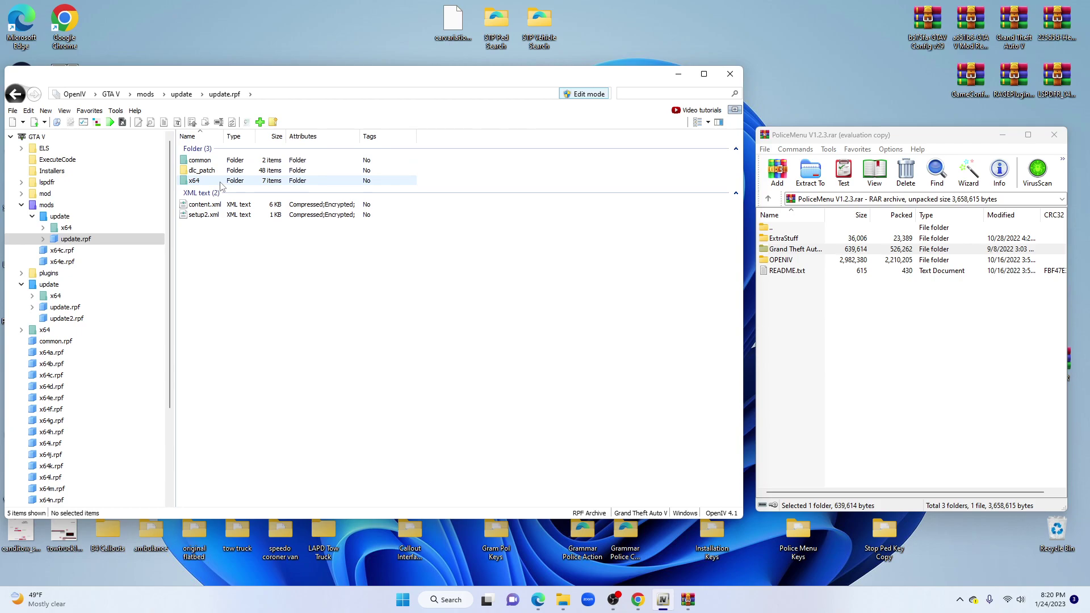
Step: Open scaleform_generic.rpf inside x64\data\cdimages of the mods update.rpf
double_click(213, 181)
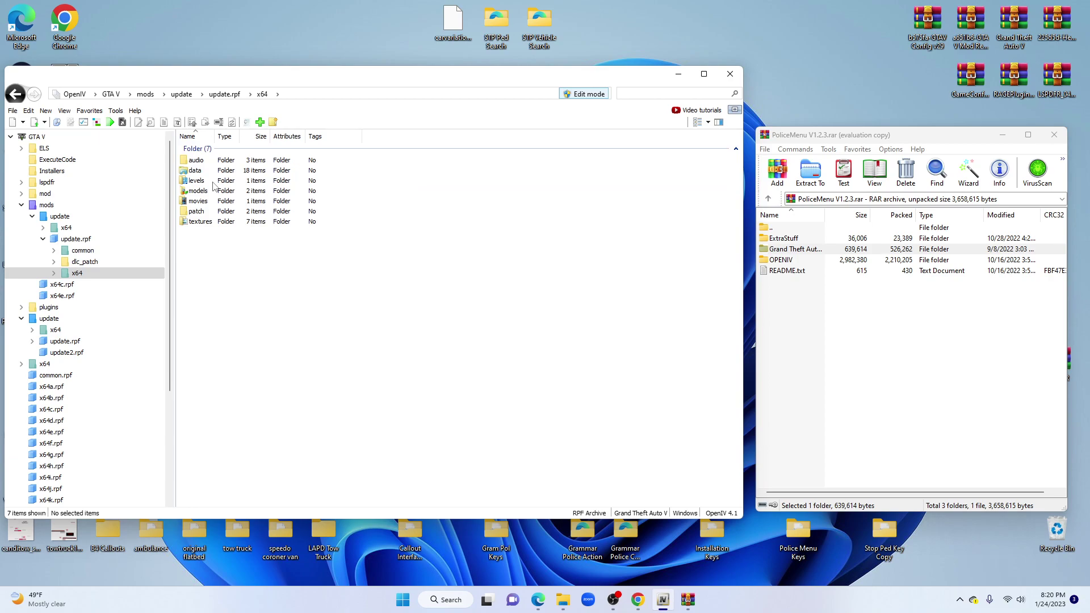
double_click(211, 170)
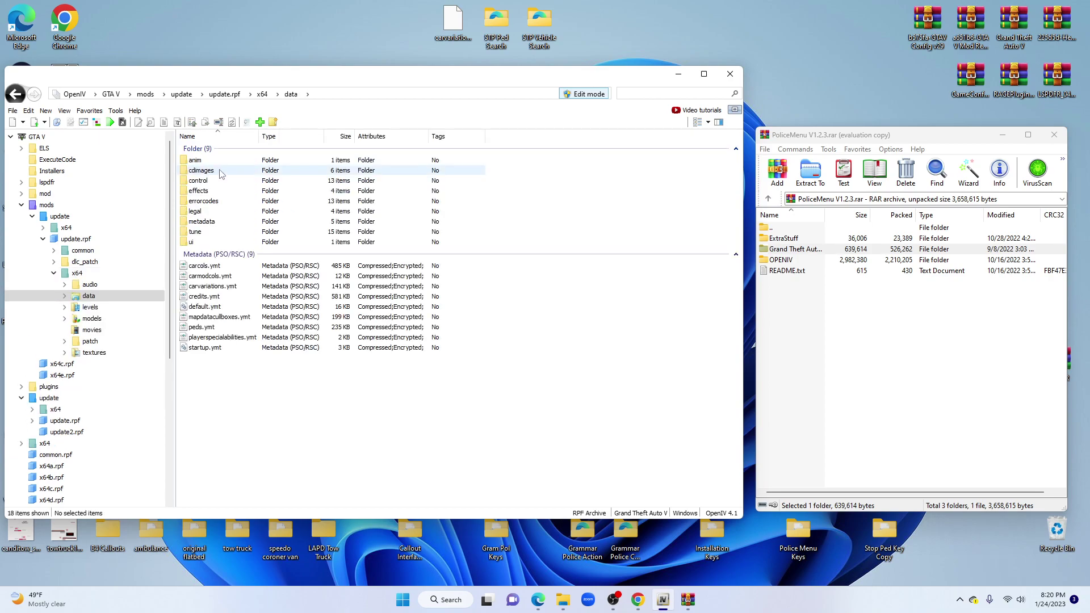
double_click(221, 173)
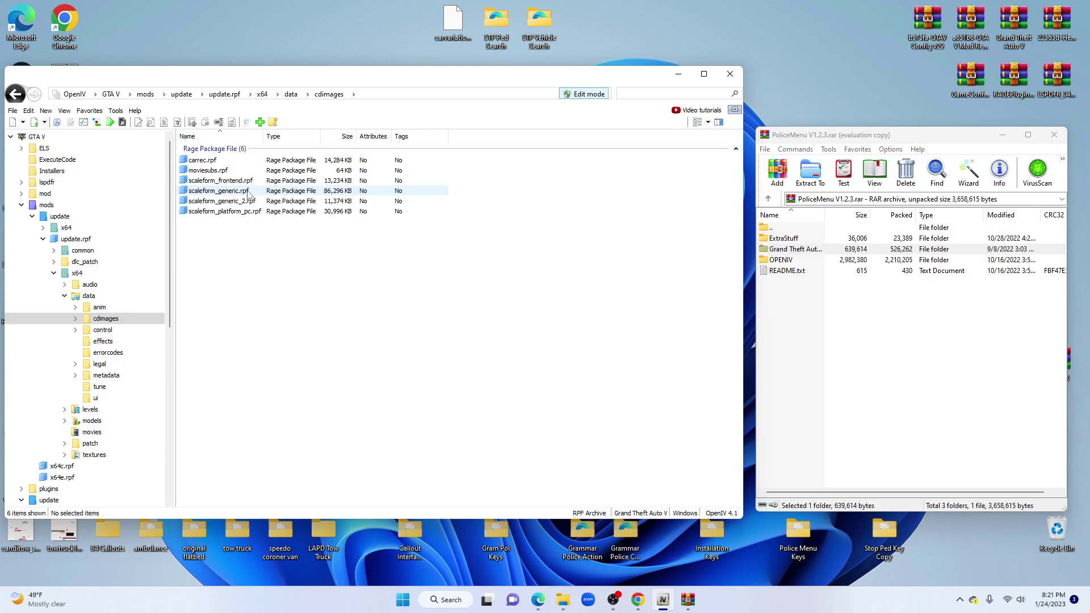
left_click(245, 192)
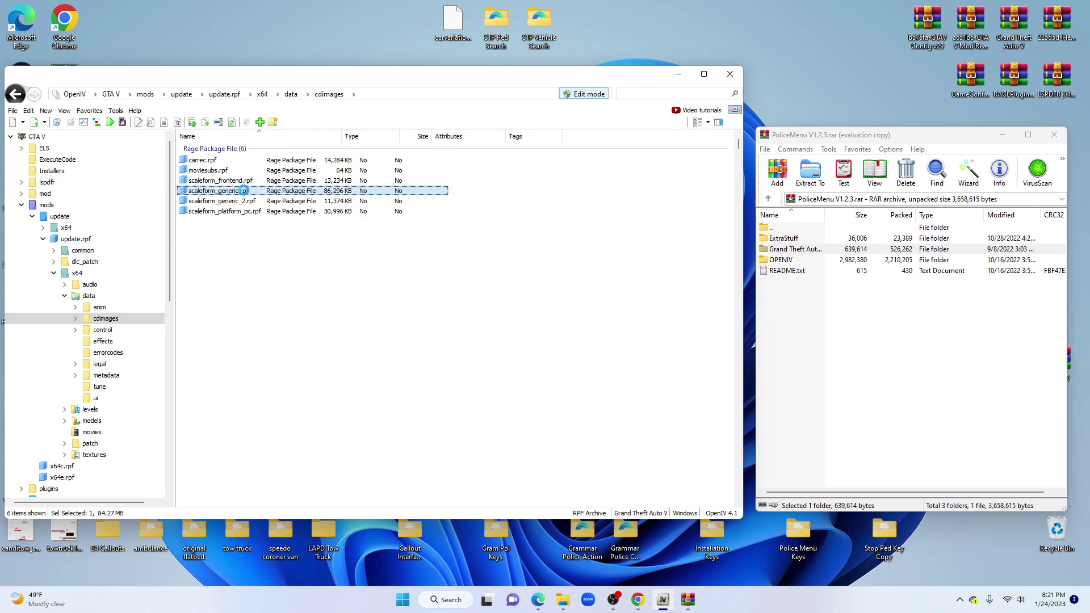
double_click(243, 190)
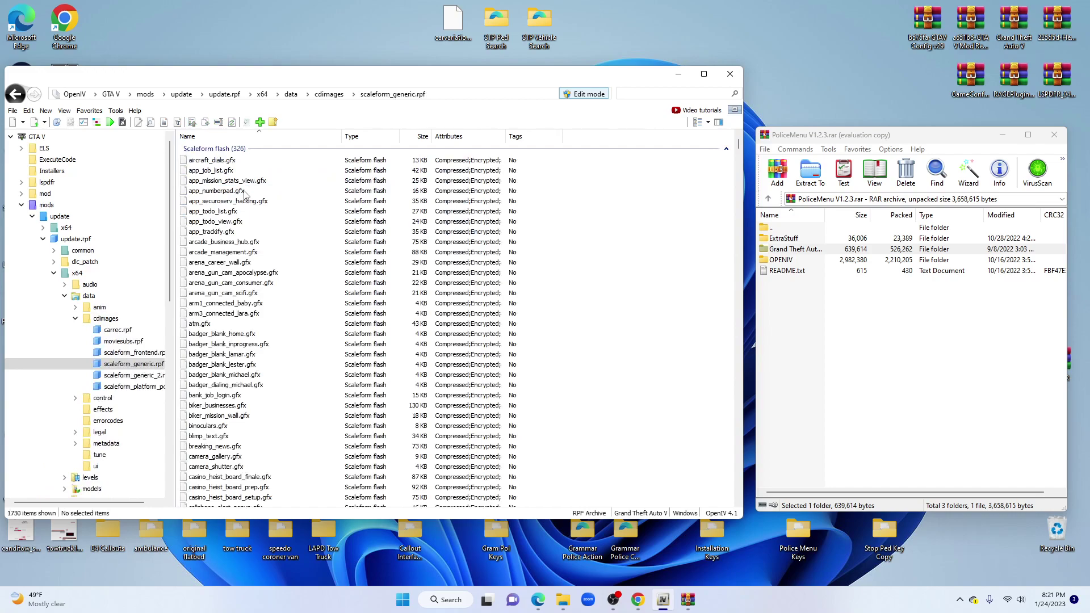
Step: Look over the five police_menu files in the archive's OPENIV folder, then go back to the archive root
double_click(779, 260)
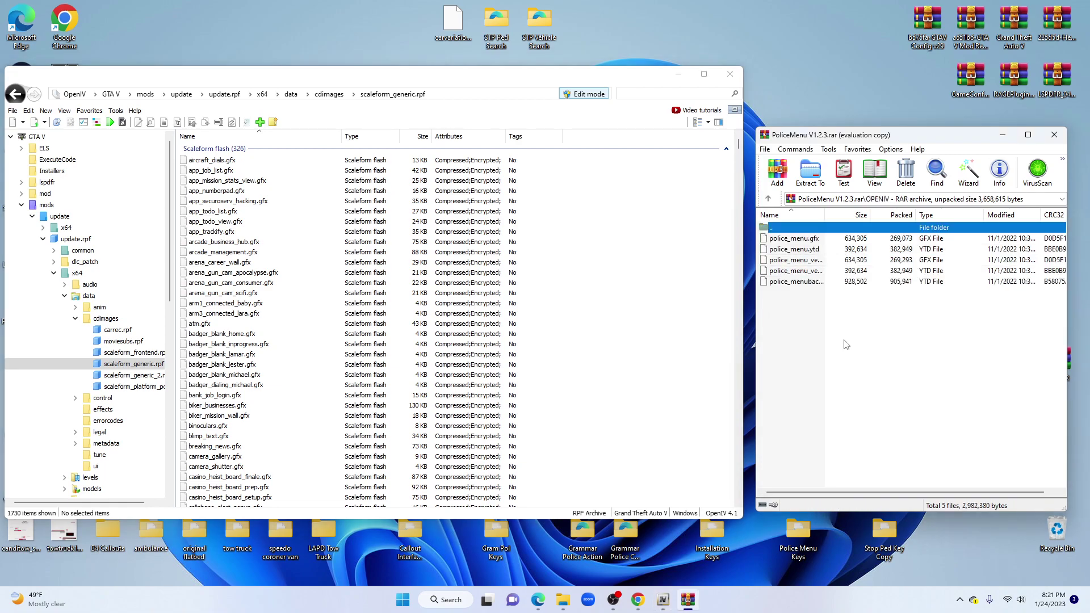
left_click_drag(896, 316, 822, 243)
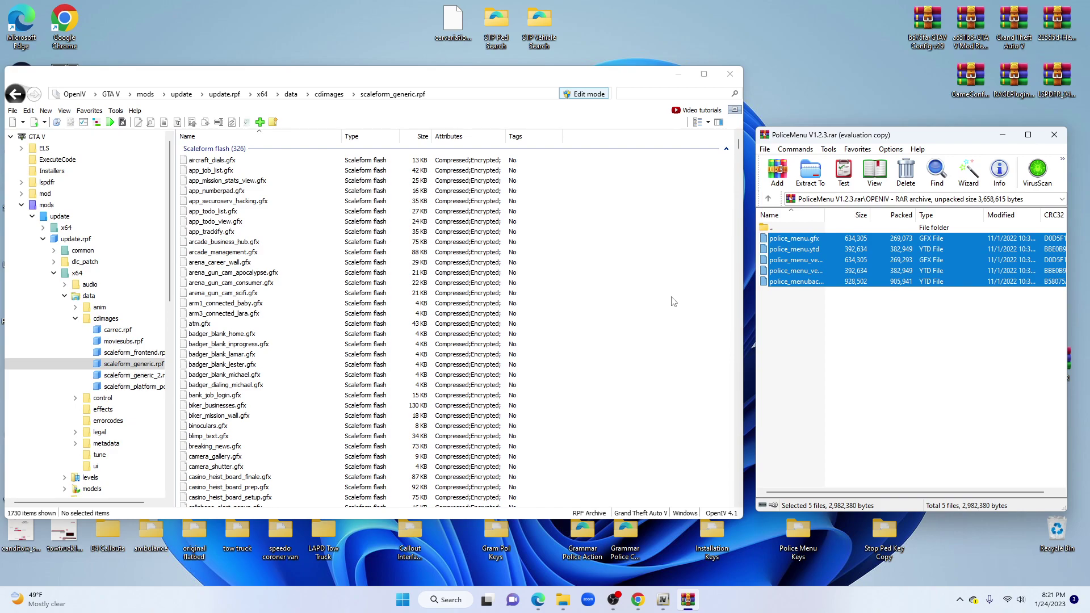
scroll(416, 313, "down", 15)
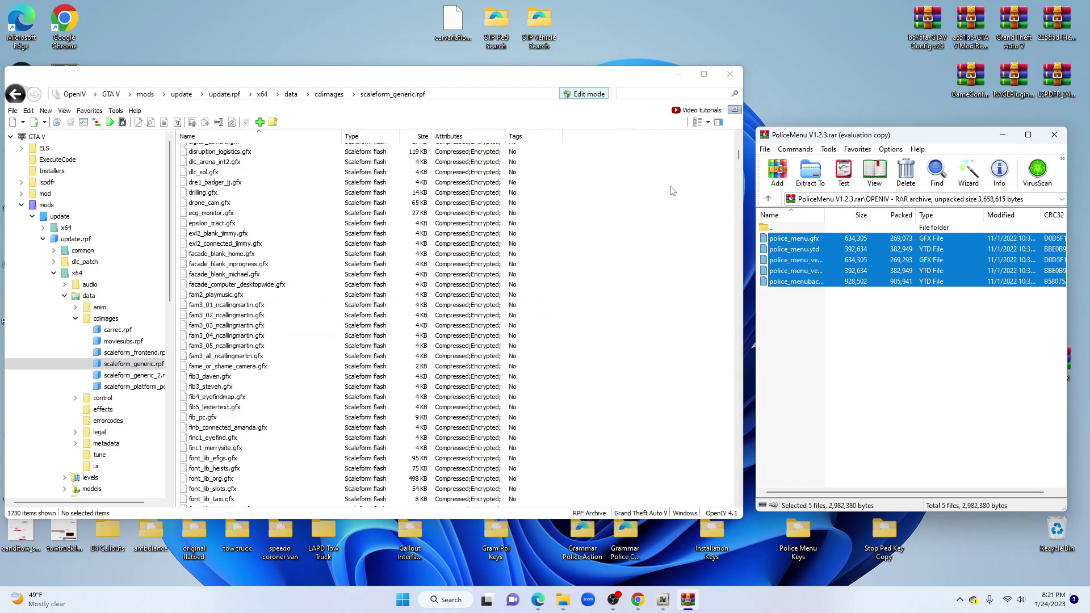
scroll(669, 190, "up", 2)
scroll(667, 194, "up", 4)
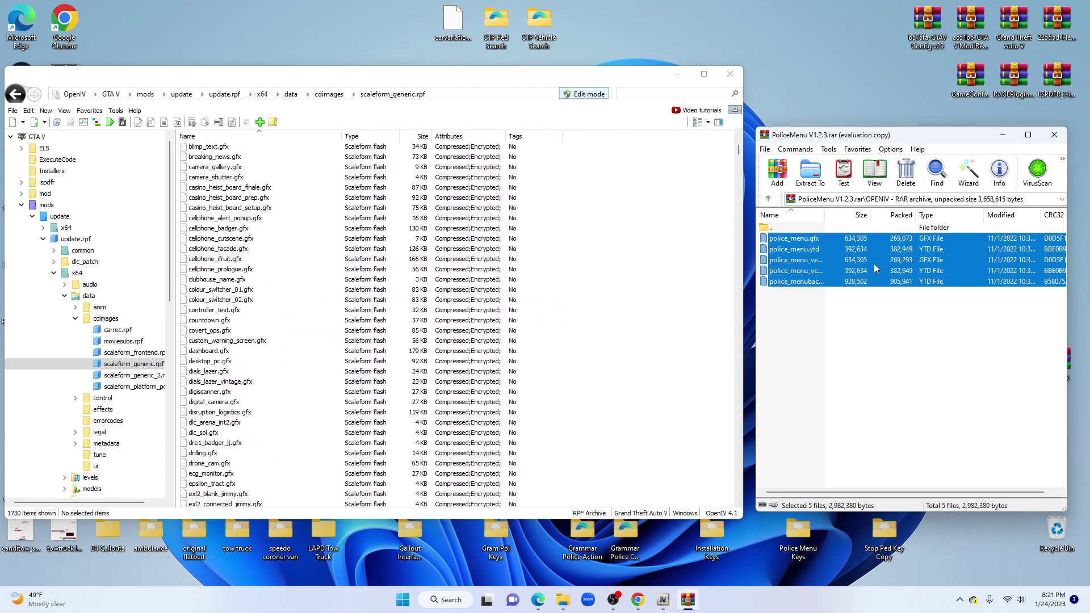
left_click(894, 335)
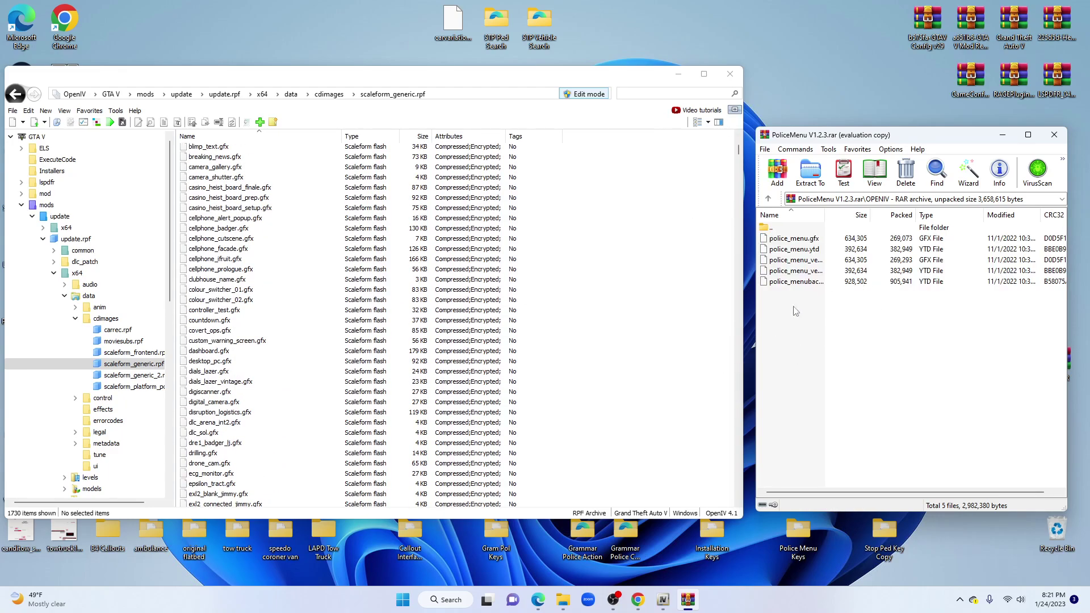
left_click(767, 200)
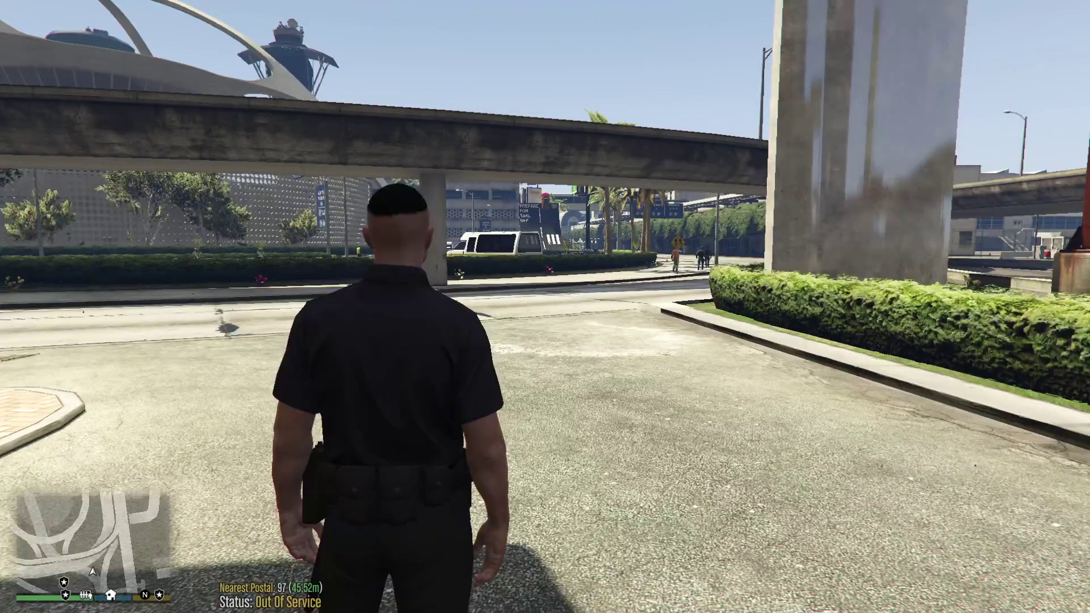
Step: Open the police radial menu in game with F7 and close it, then reopen it with F1 and close it
key("F7")
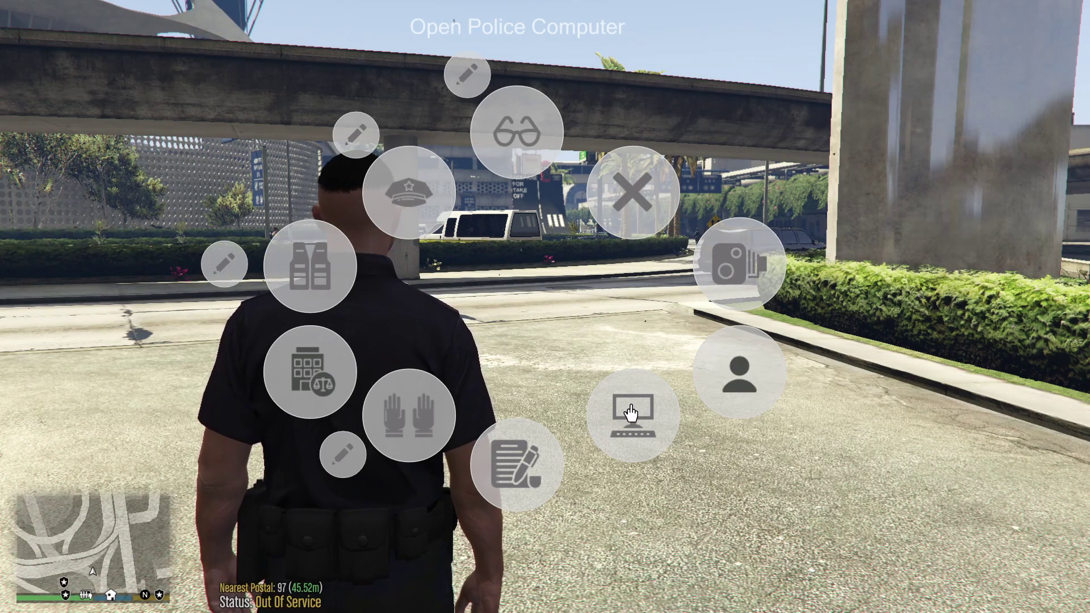
left_click(621, 193)
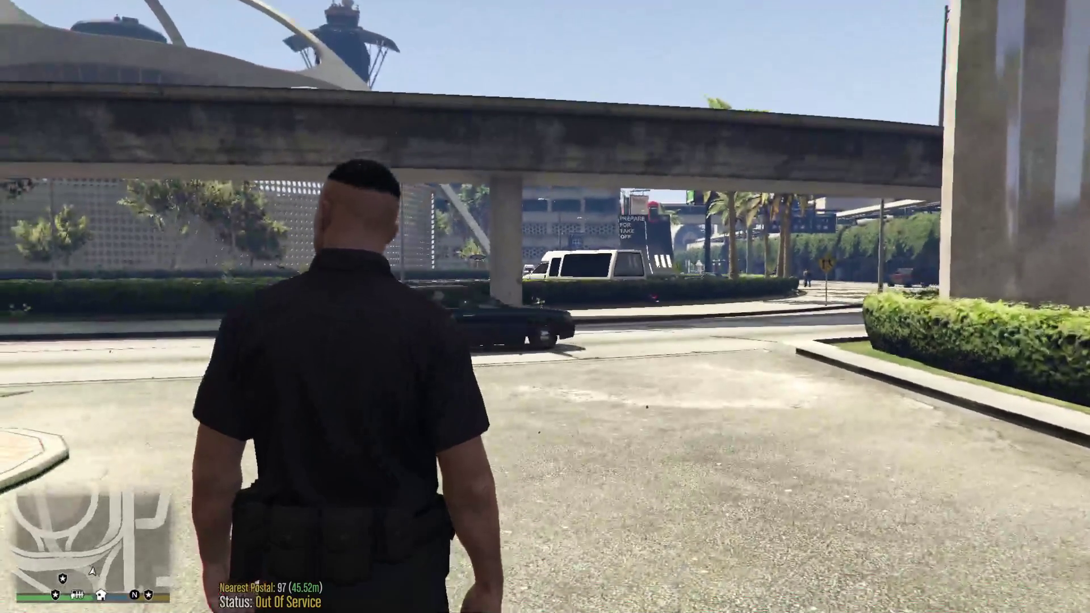
key("F1")
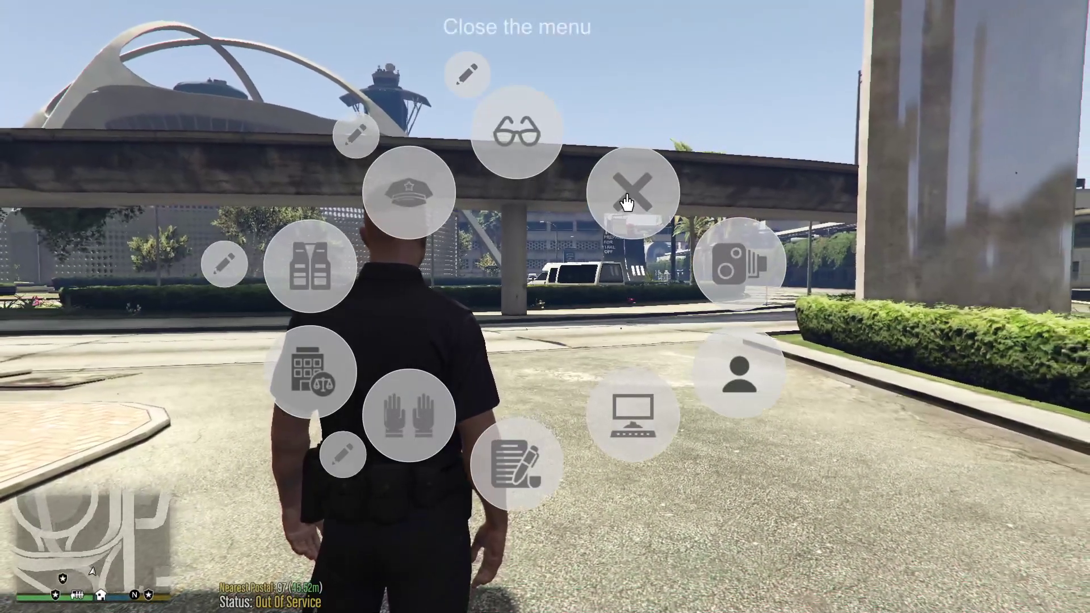
left_click(633, 192)
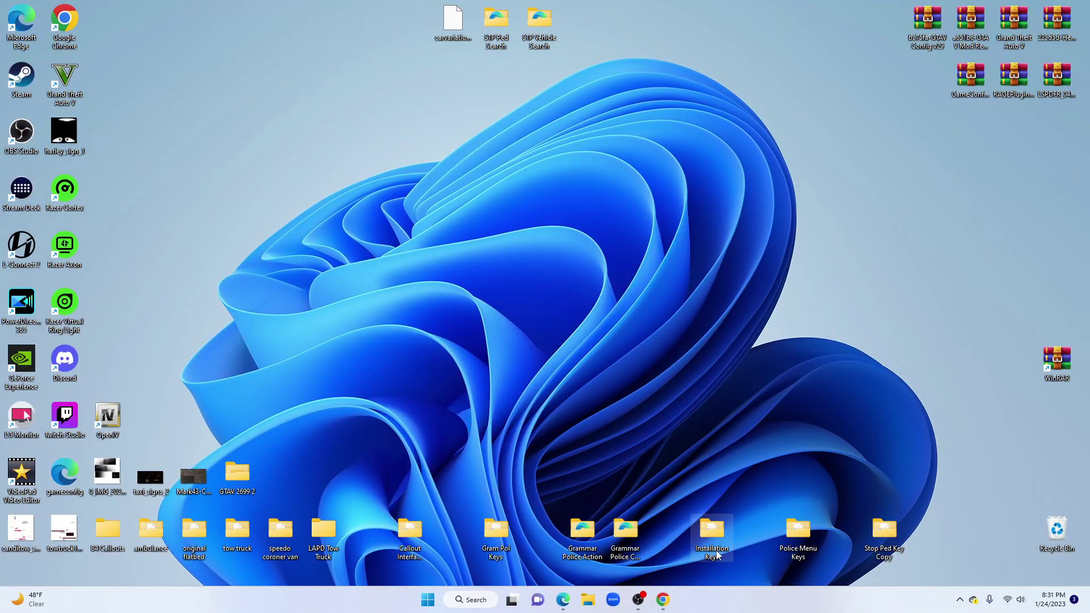
Step: Launch WinRAR past its licence reminder and browse Explorer to C:\Program Files (x86)\Steam\steamapps\common
double_click(1052, 373)
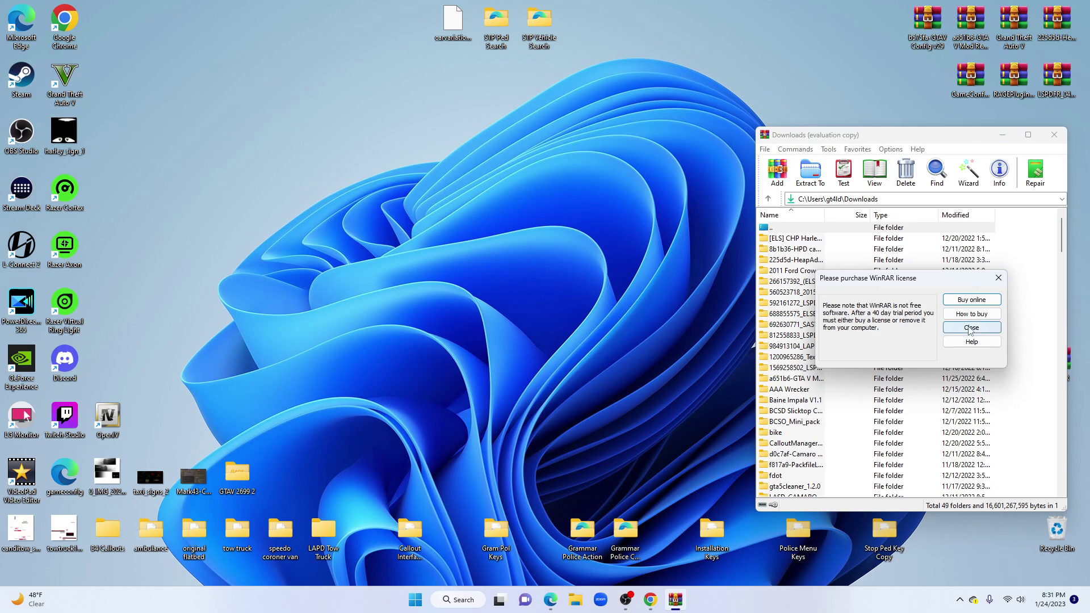
left_click(970, 329)
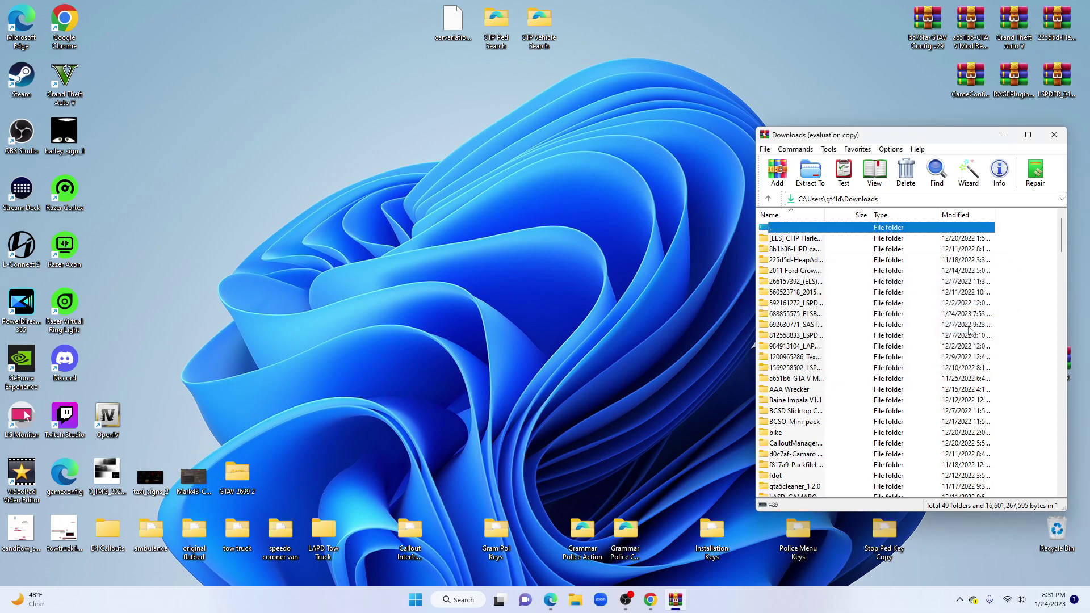
left_click(575, 601)
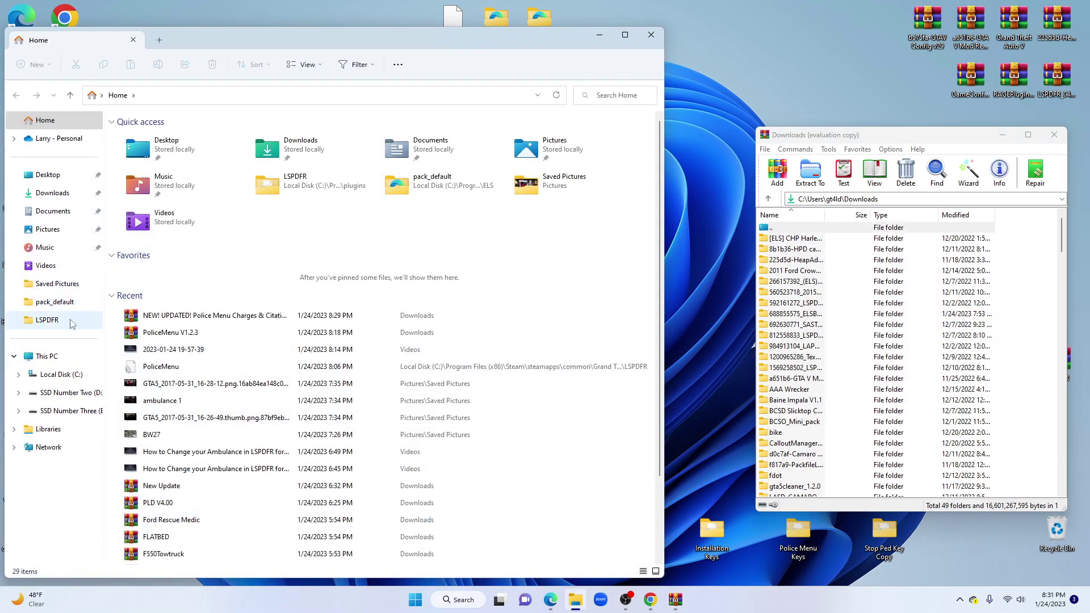
left_click(73, 375)
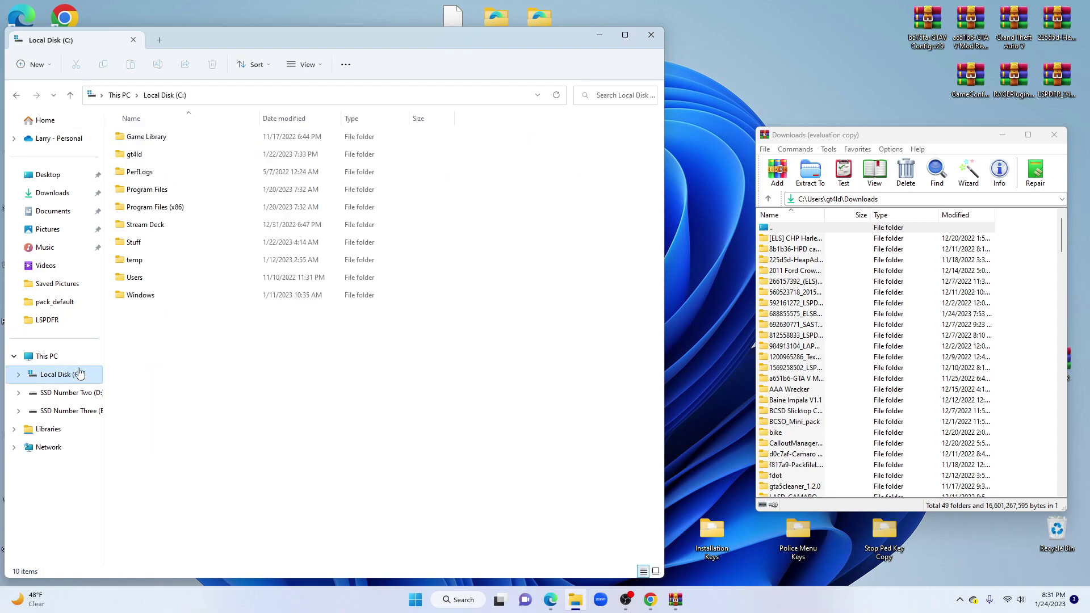
double_click(145, 209)
double_click(163, 442)
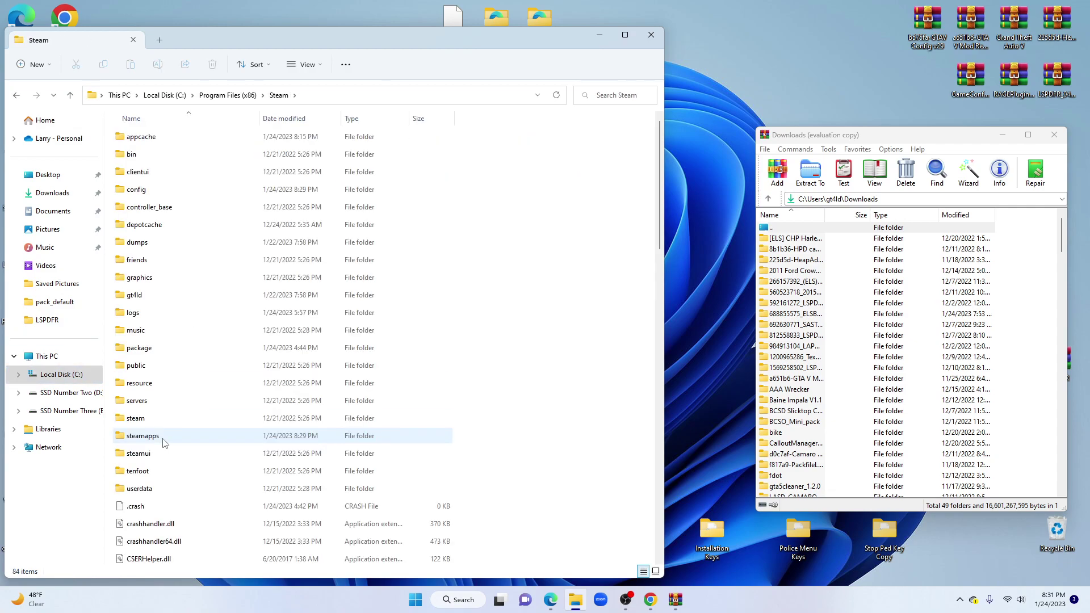
double_click(163, 442)
double_click(173, 140)
Step: Go on into Grand Theft Auto V\plugins\LSPDFR\PoliceMenu\Internal
double_click(173, 139)
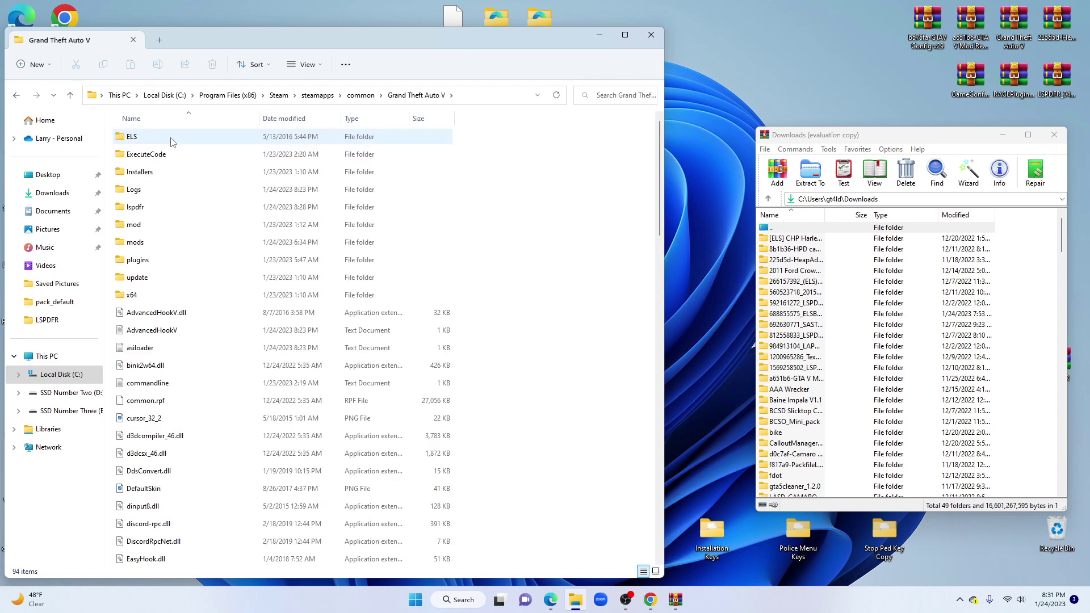
double_click(175, 262)
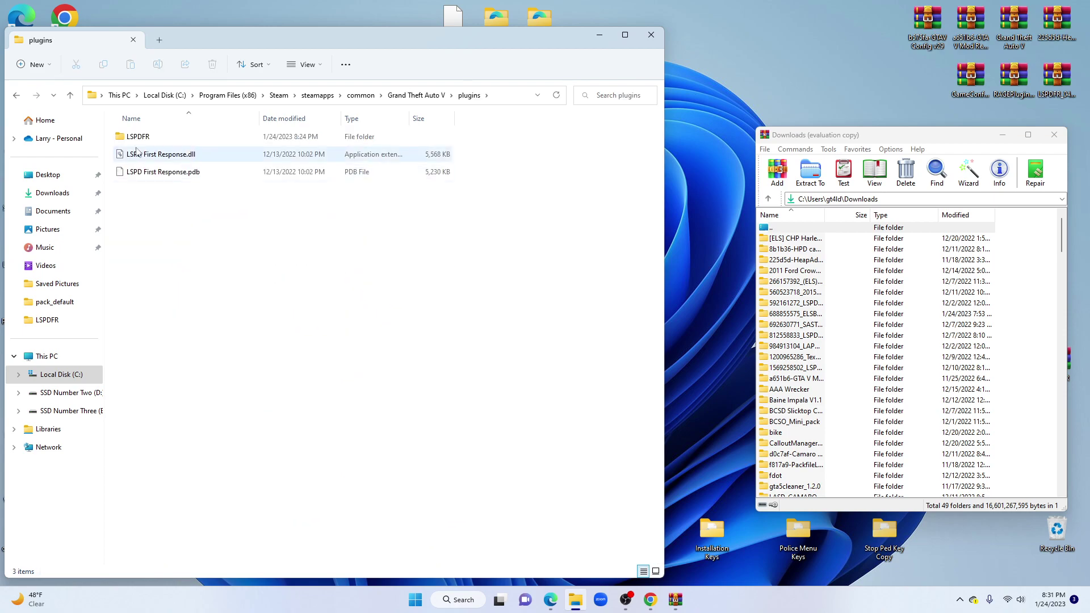
double_click(166, 140)
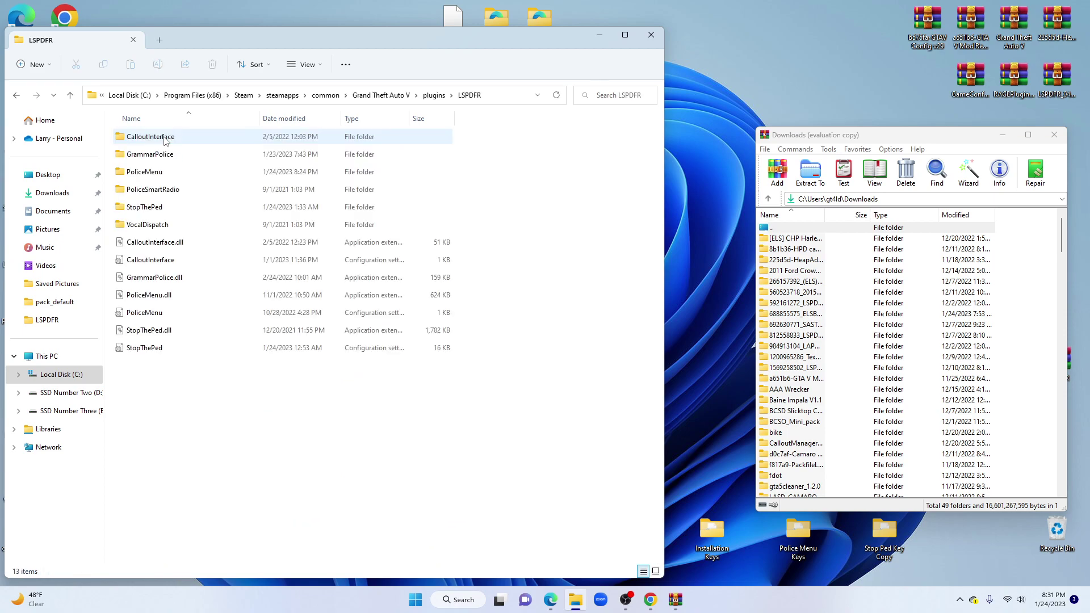
double_click(164, 174)
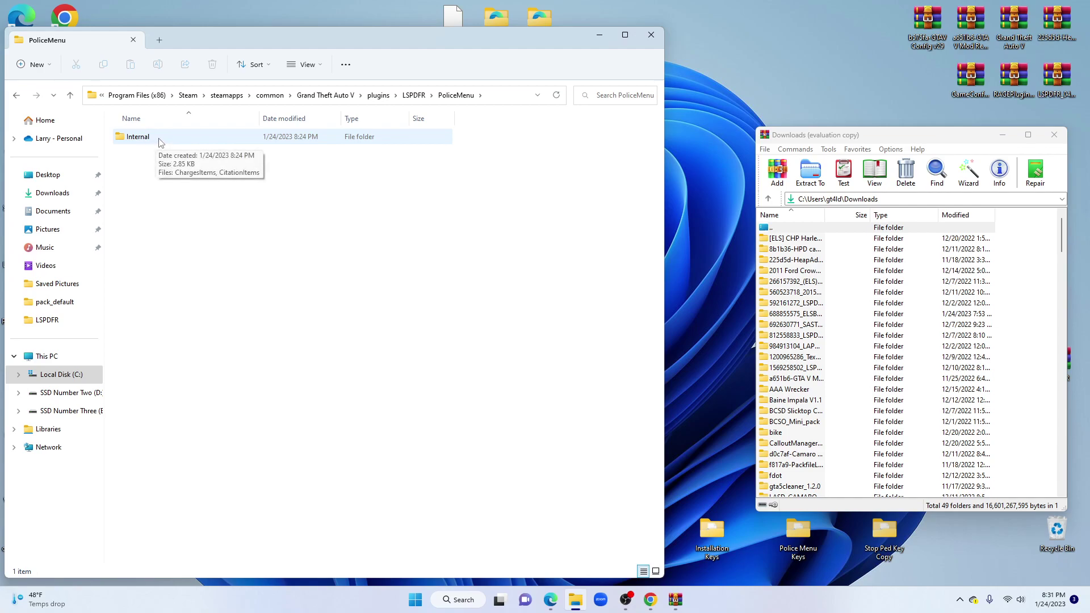
double_click(161, 142)
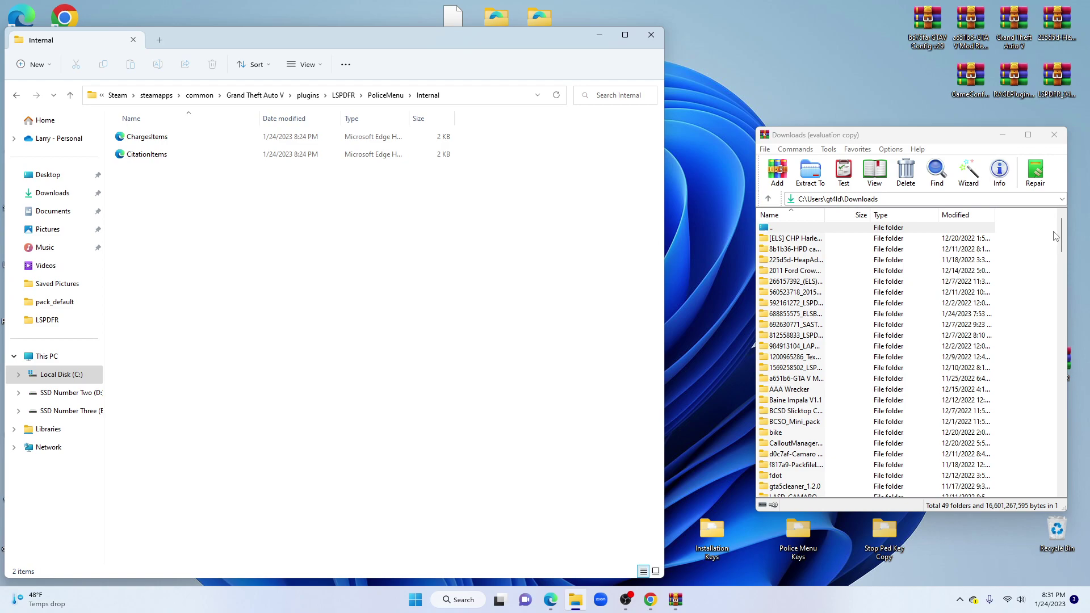
left_click_drag(1057, 235, 1086, 410)
Step: Overwrite ChargesItems.xml and CitationItems.xml in Internal with the Charges & Citations archive's copies
double_click(805, 304)
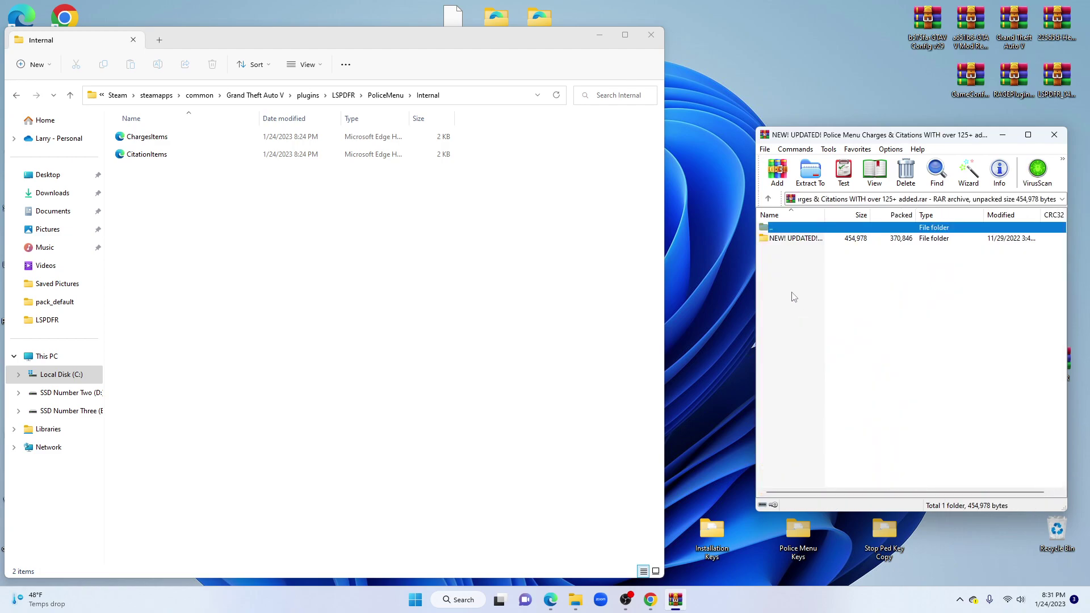
double_click(801, 239)
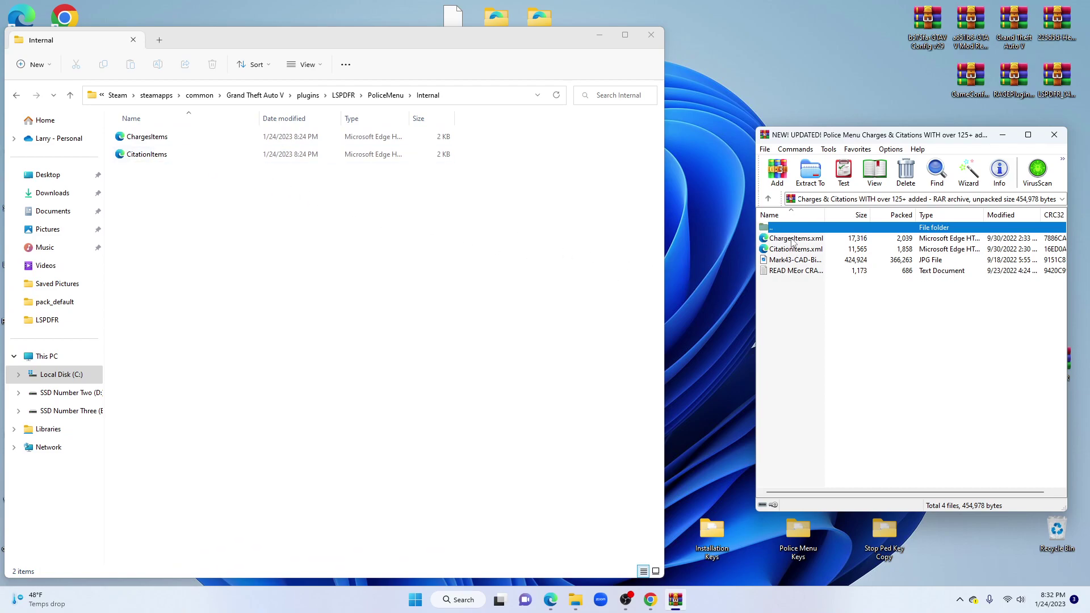
left_click(794, 240)
left_click(796, 250, "shift")
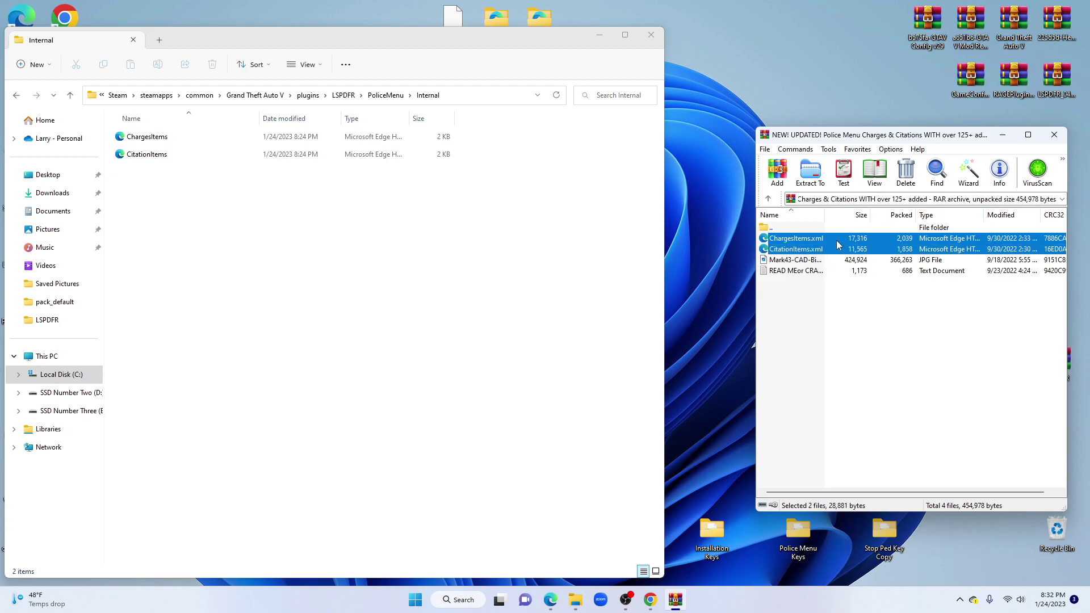
left_click_drag(836, 240, 562, 250)
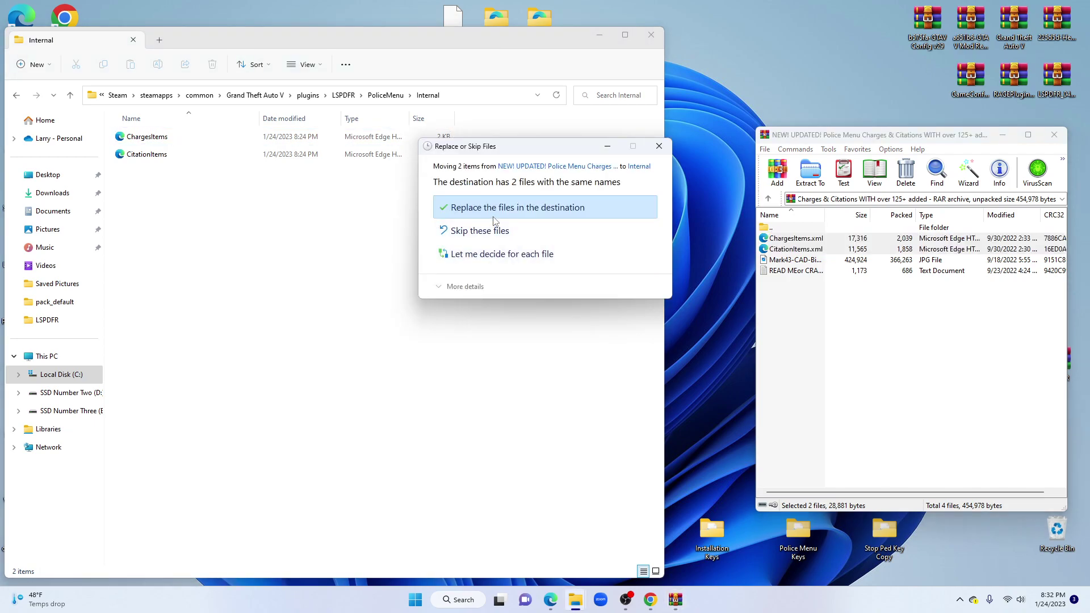
left_click(499, 208)
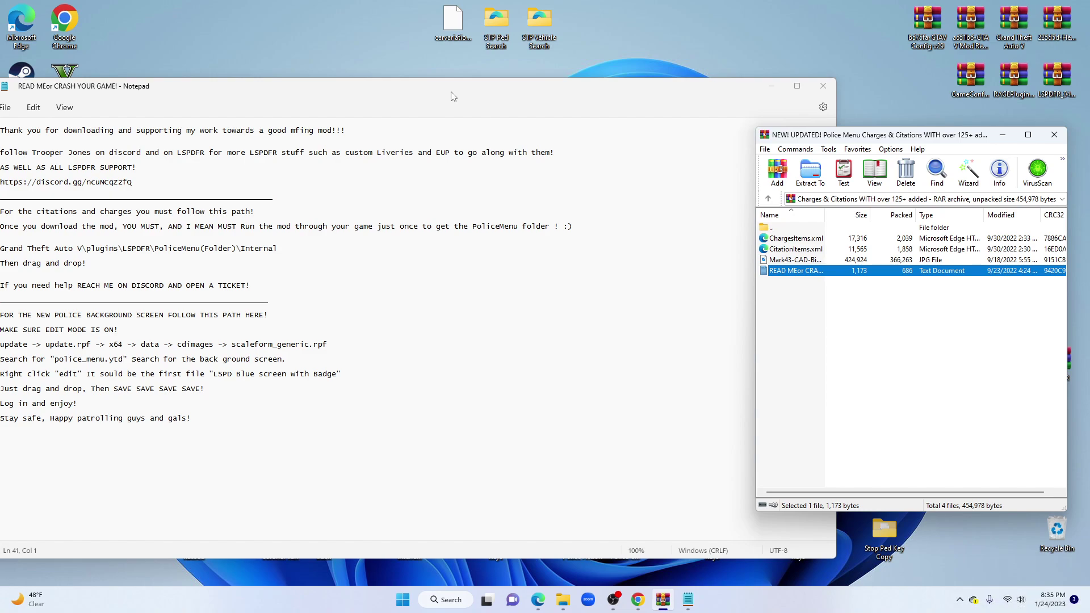
Step: Read the READ ME notes, then preview Mark43-CAD-Bidirectional-Sync.jpg from the archive
left_click_drag(451, 96, 464, 96)
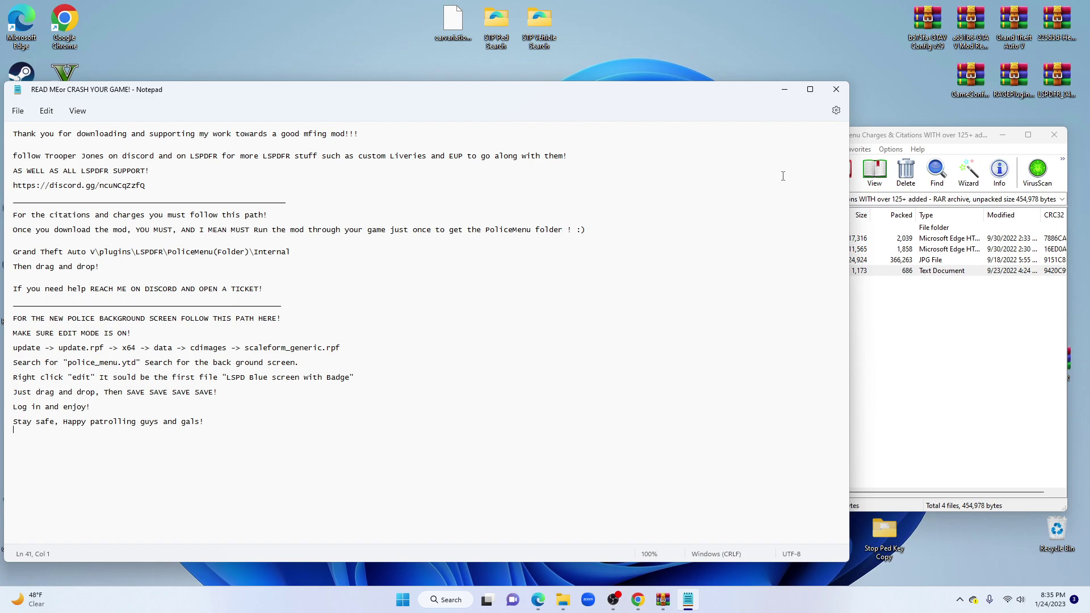
left_click(923, 138)
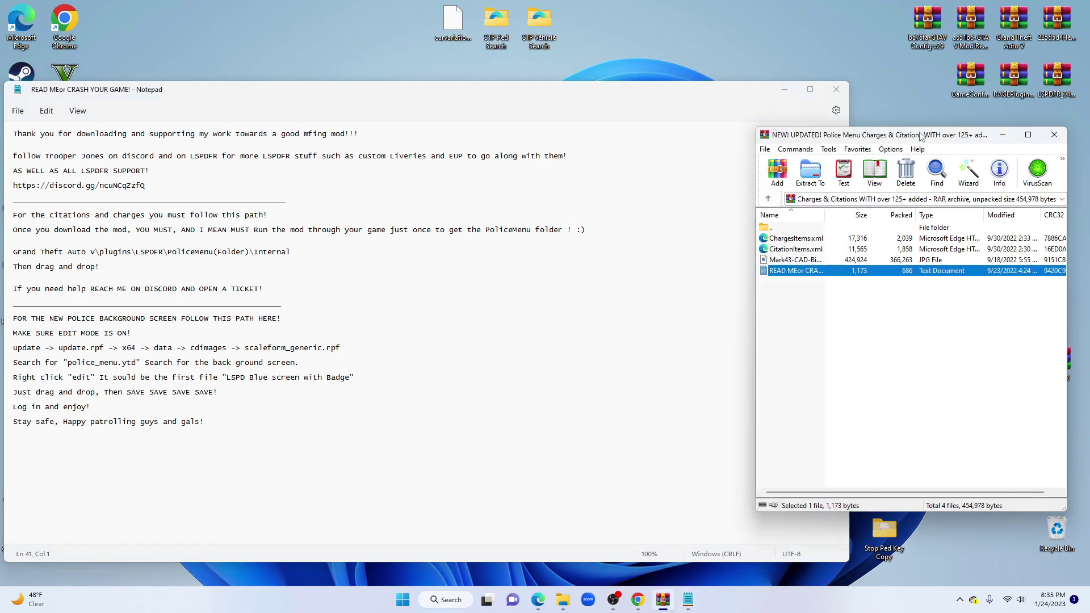
double_click(798, 260)
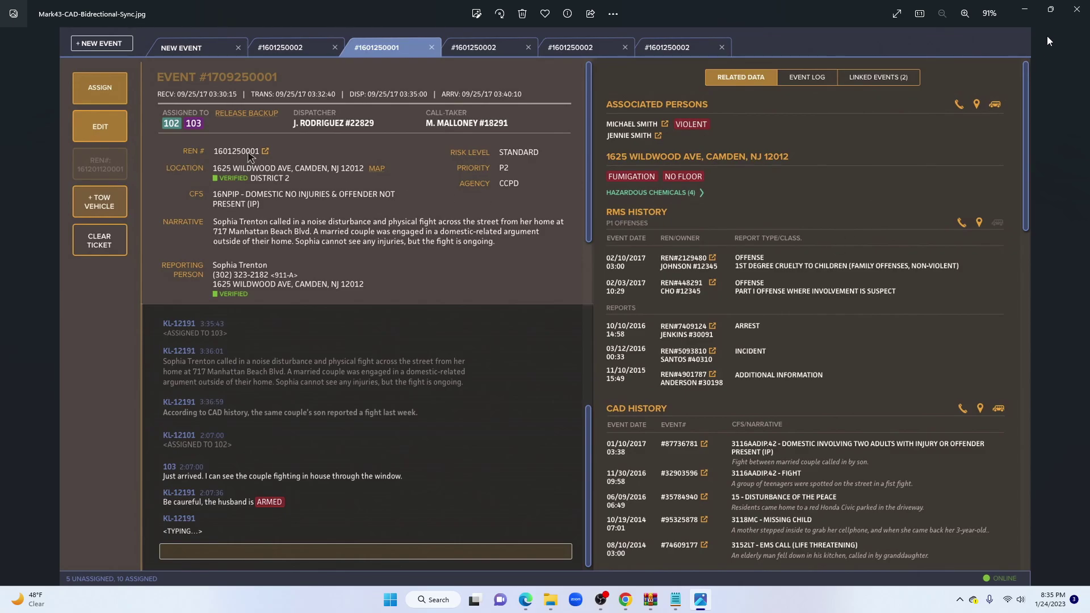
Step: Close the image preview, copy Mark43-CAD-Bidirectional-Sync.jpg onto the desktop, and close WinRAR
left_click(1077, 9)
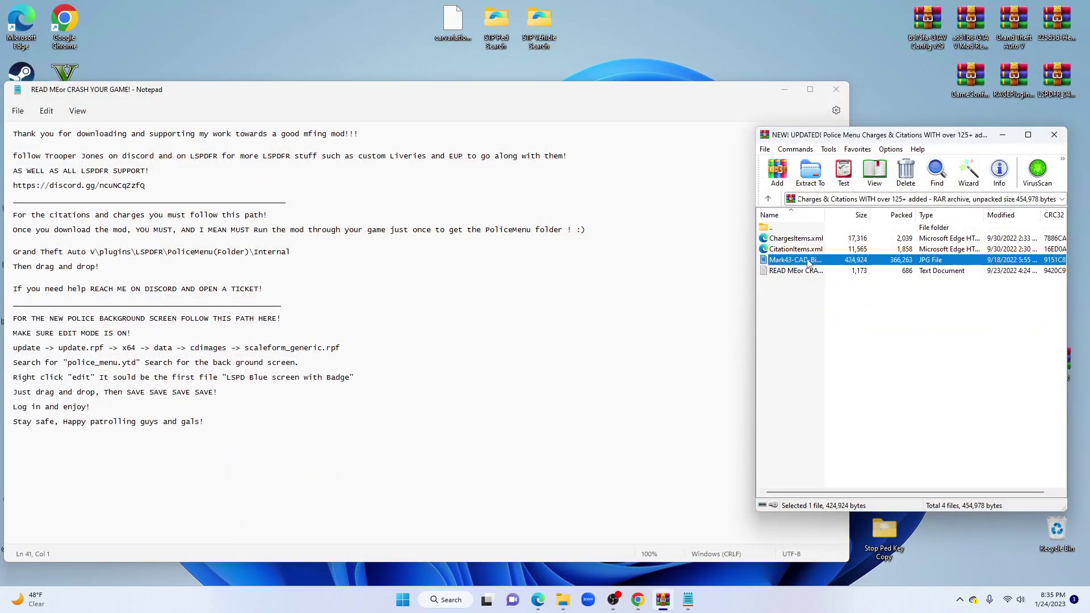
left_click_drag(807, 261, 659, 28)
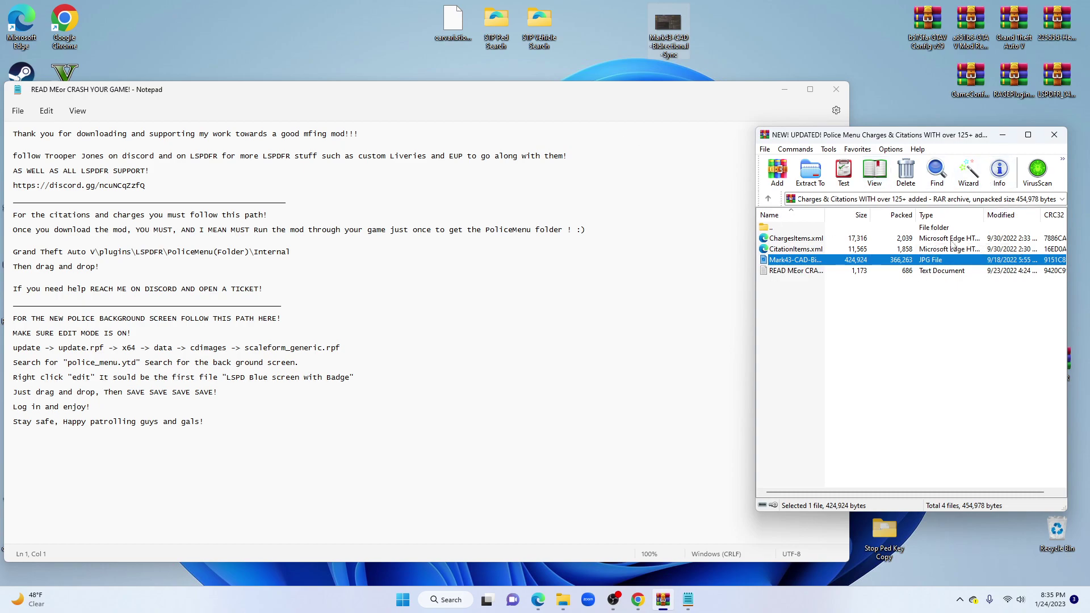
left_click(1053, 135)
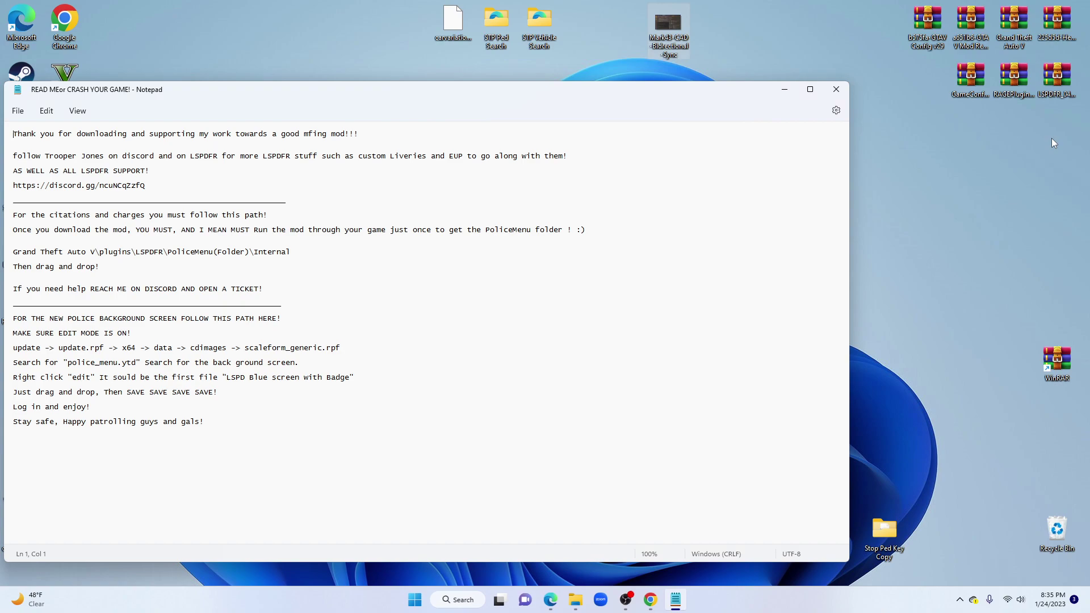
Step: Close the readme, start OpenIV for GTA V on Windows, and open update.rpf\x64\data\cdimages\scaleform_generic.rpf
left_click(836, 90)
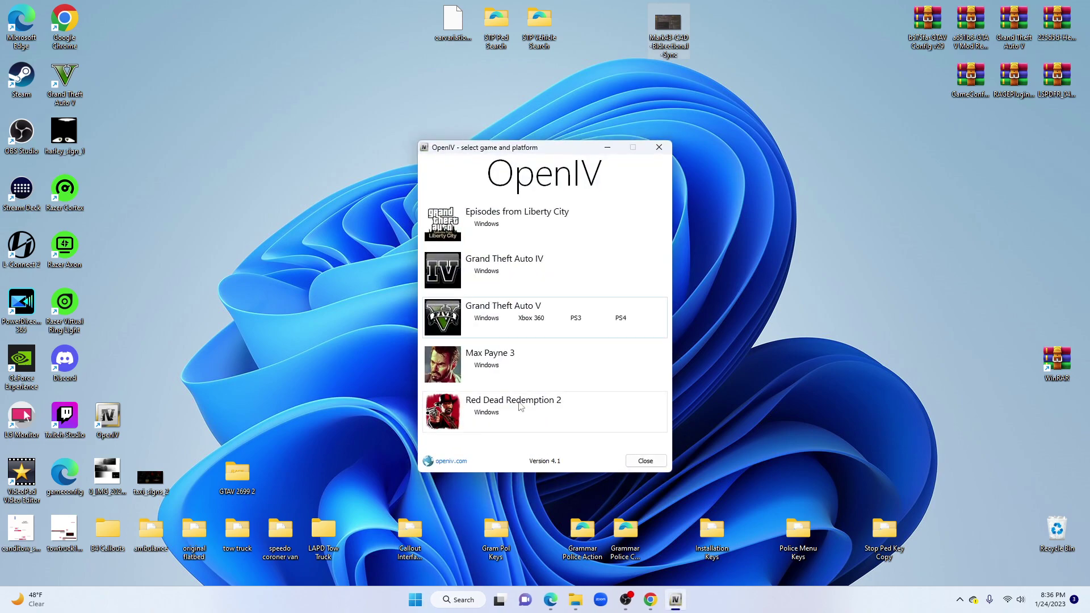
left_click(486, 318)
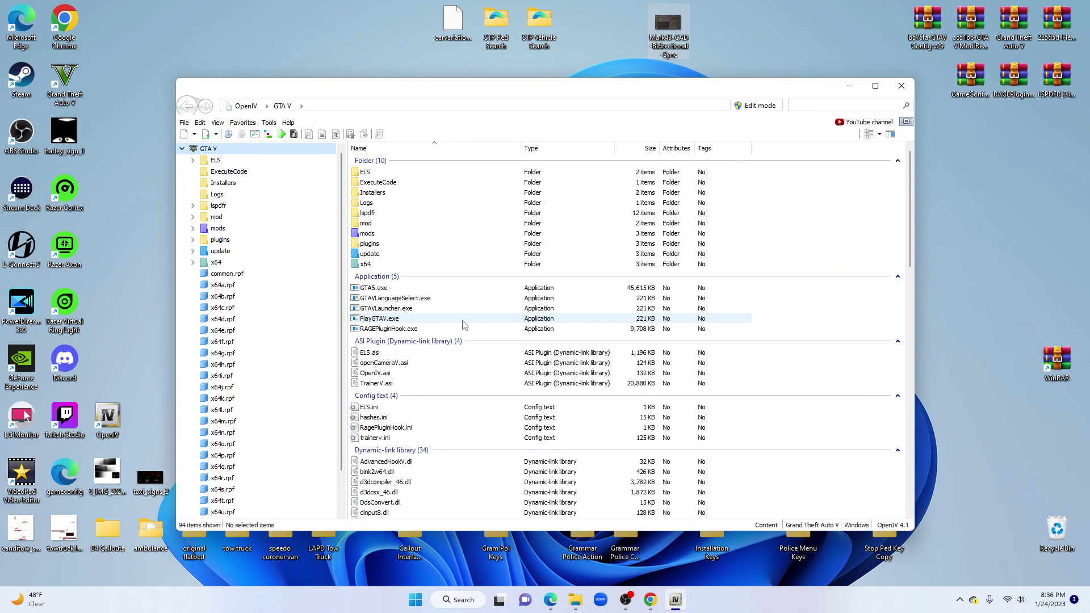
double_click(369, 254)
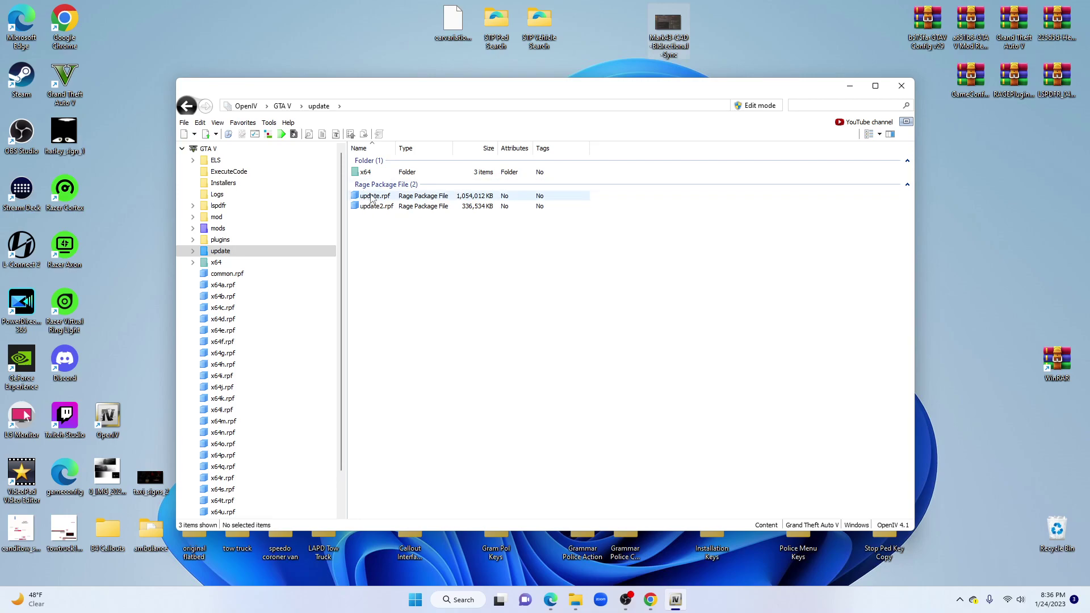
double_click(370, 196)
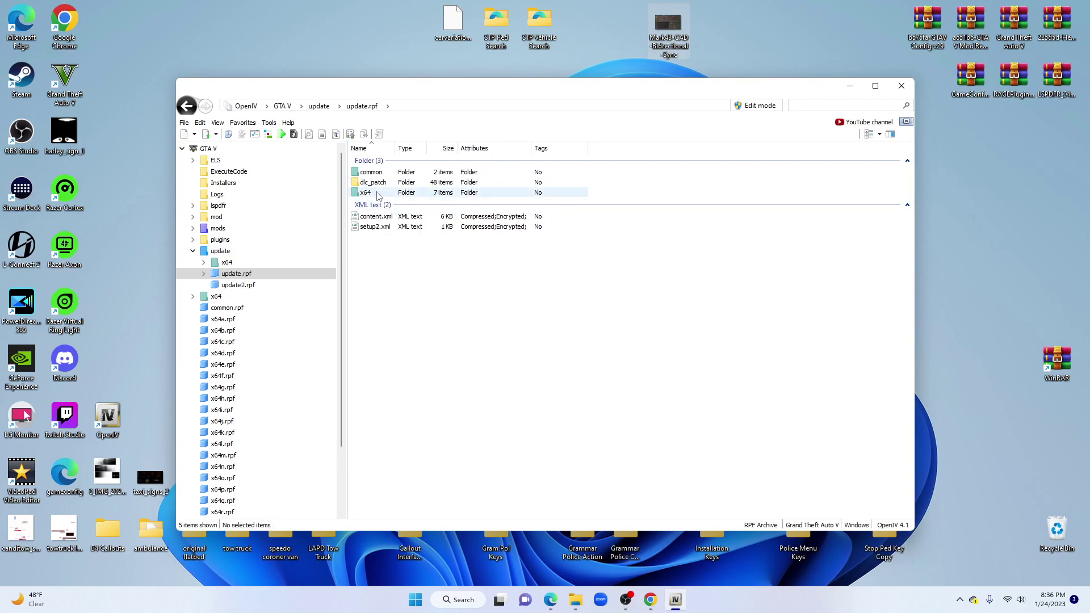
double_click(378, 196)
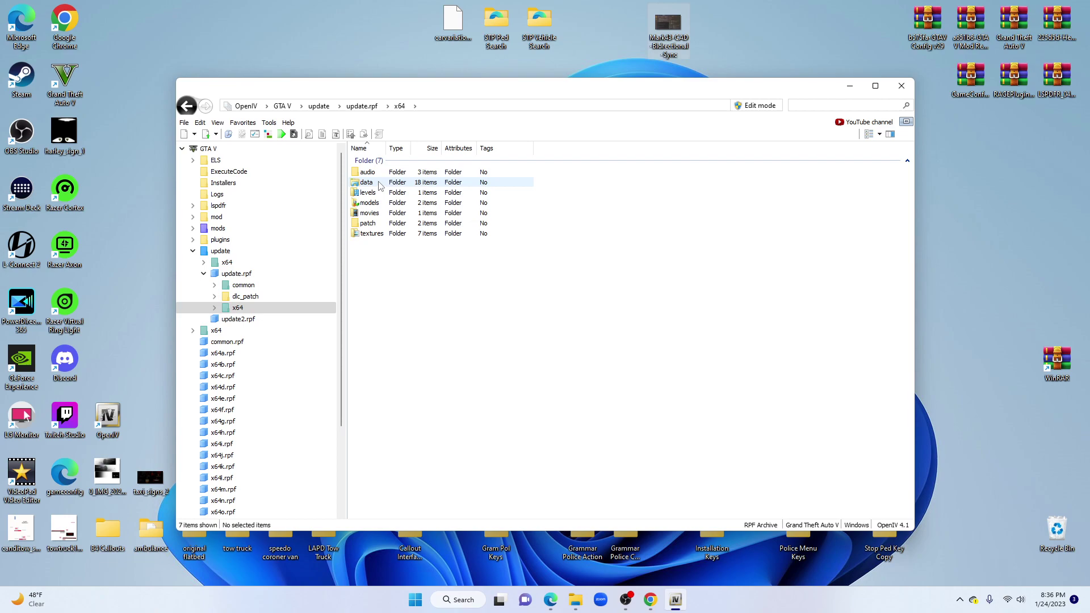
double_click(366, 183)
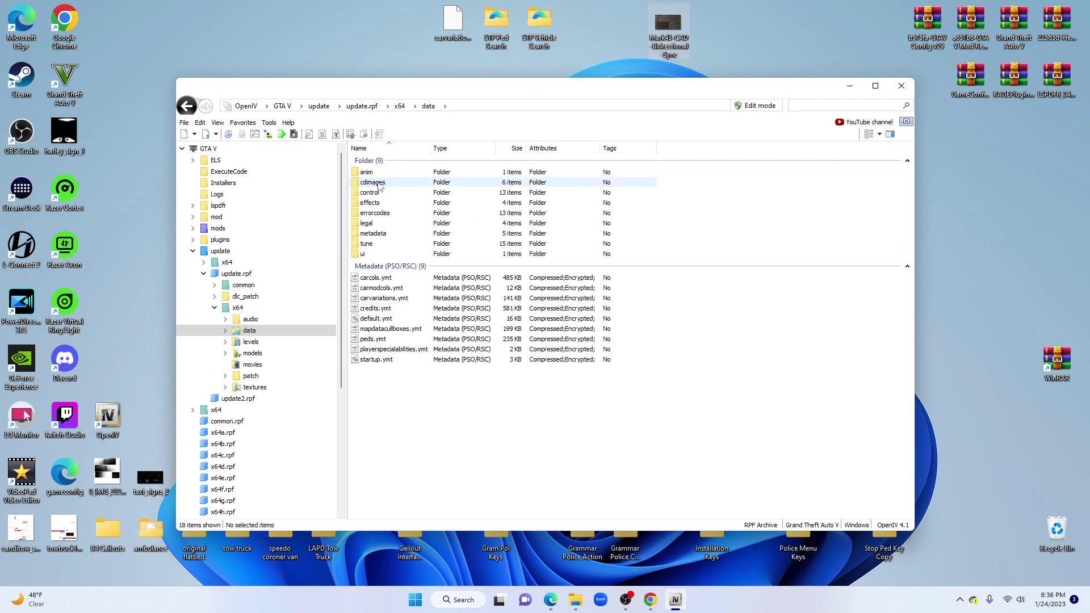
double_click(374, 182)
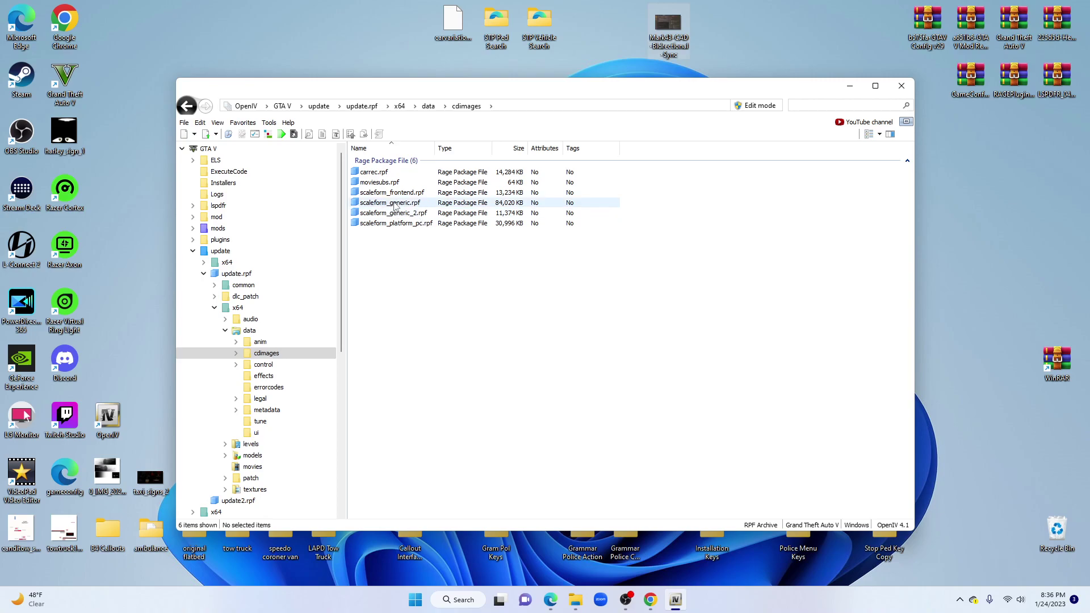
double_click(395, 204)
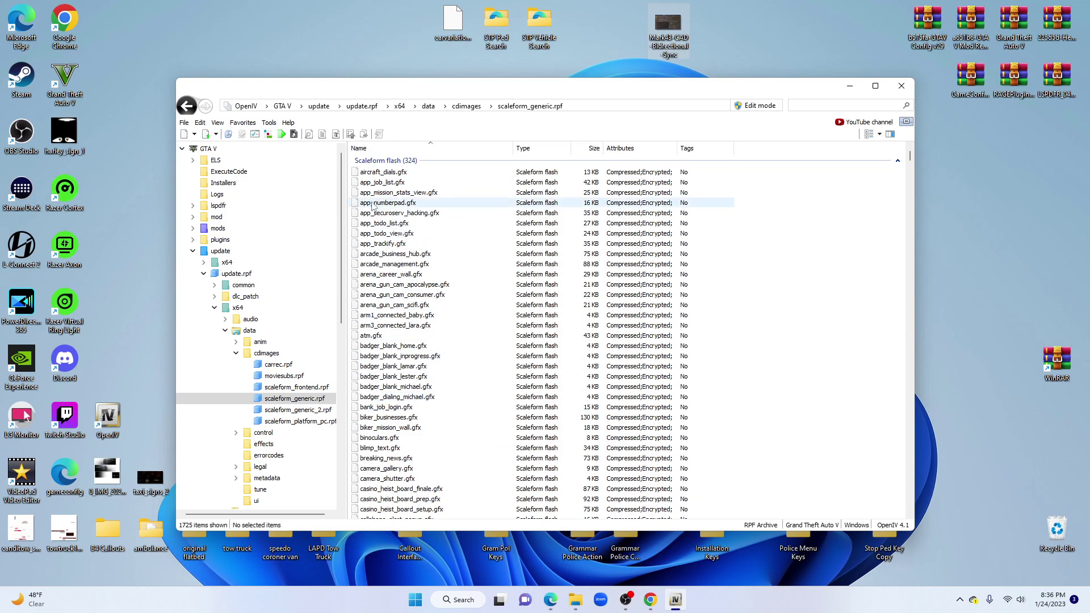
Step: Check the ASI Manager shows plugins installed, turn on Edit mode, and show scaleform_generic.rpf in the mods folder
left_click(270, 124)
left_click(307, 190)
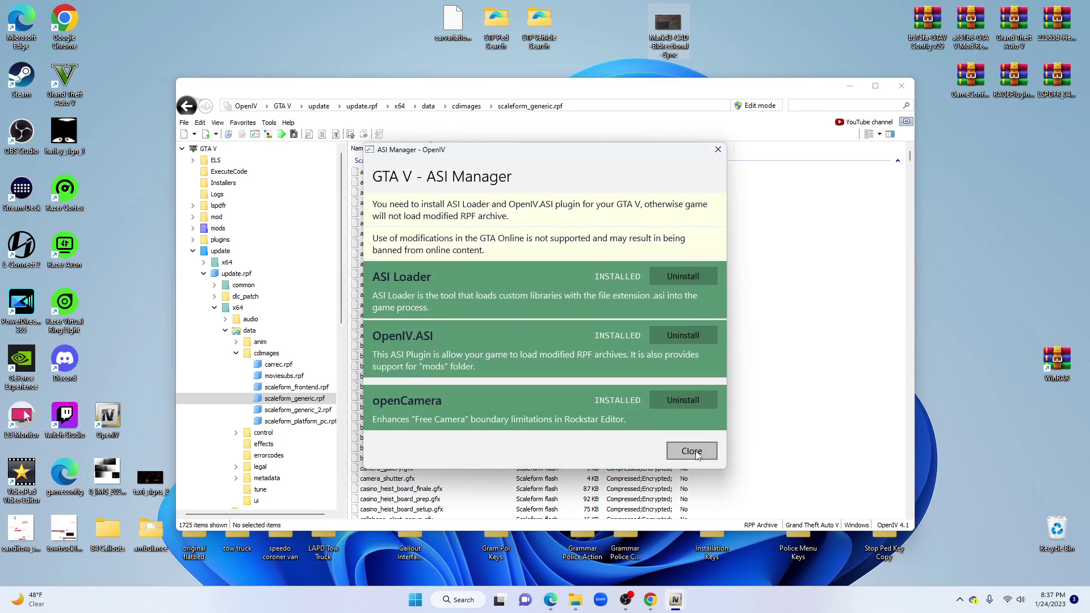
left_click(691, 451)
left_click(753, 108)
left_click(582, 336)
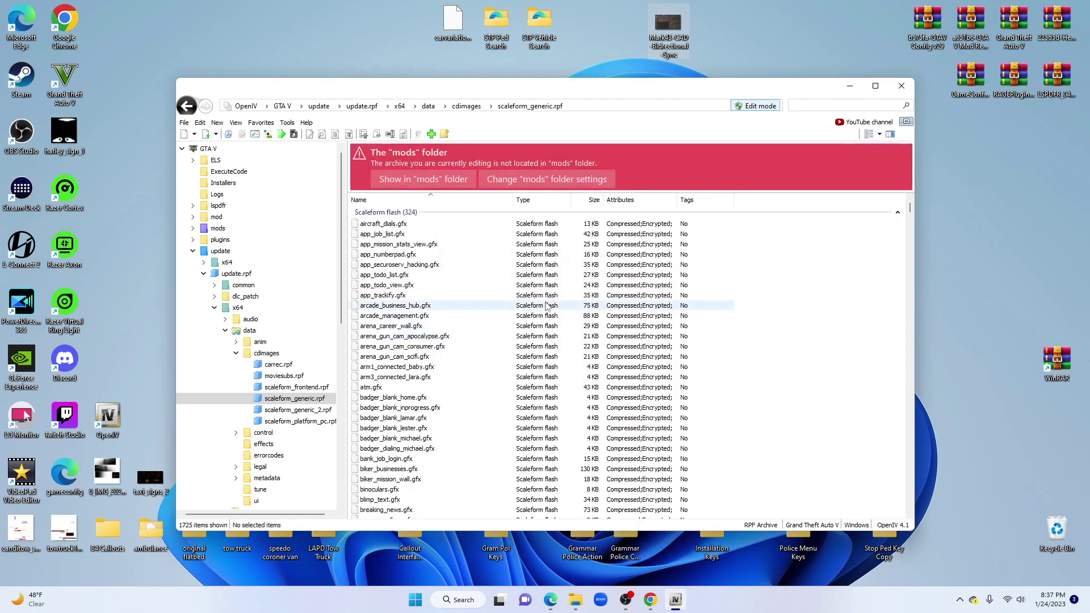
left_click(397, 179)
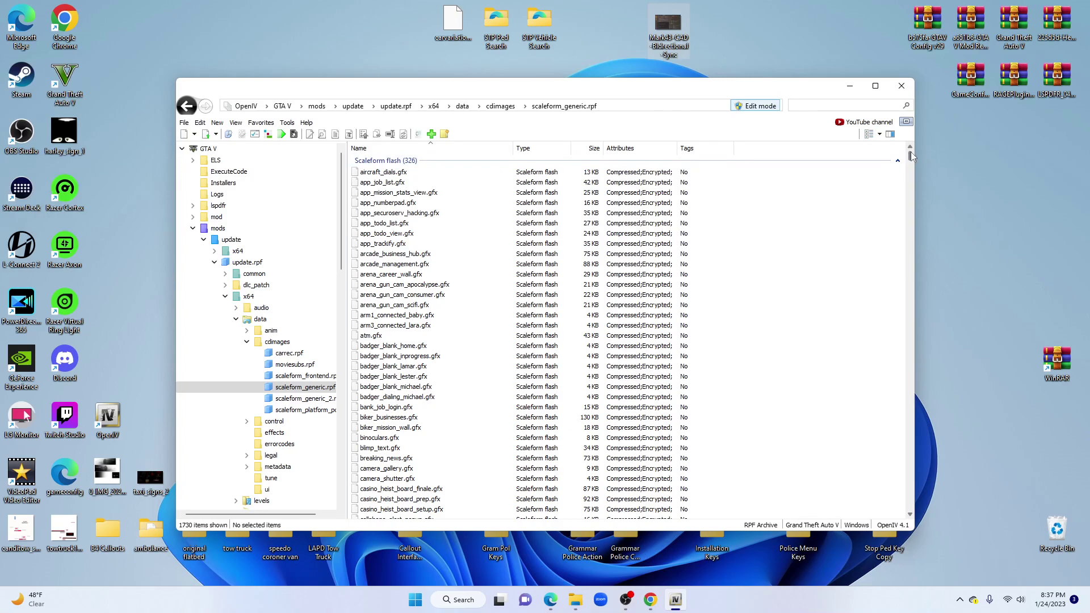
Step: Scroll the file list down to police_menu.ytd and open it in the Texture editor
scroll(911, 155, "down", 9)
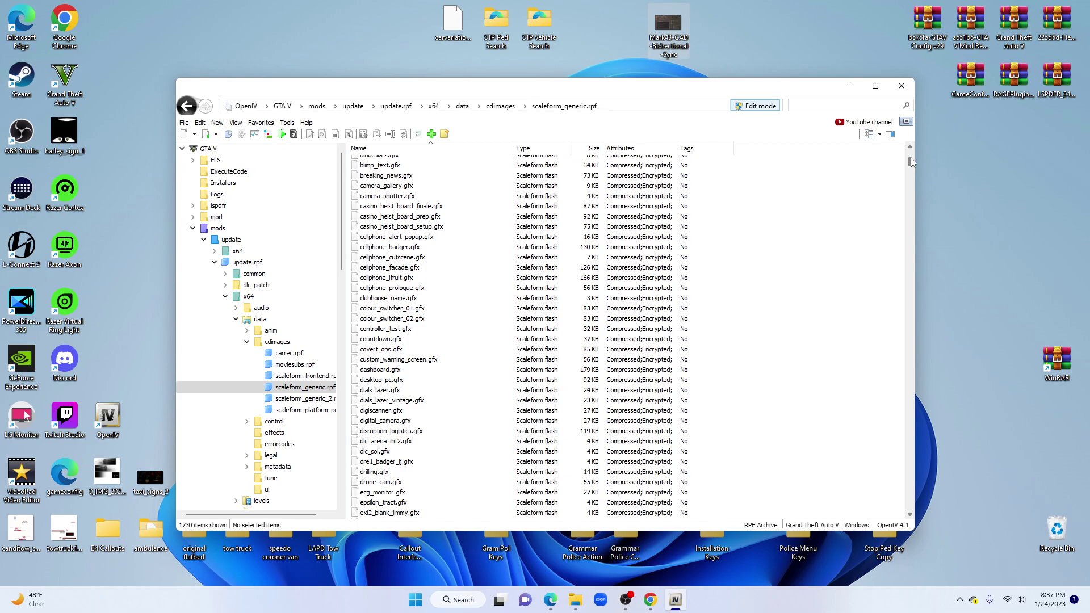
left_click_drag(911, 158, 915, 423)
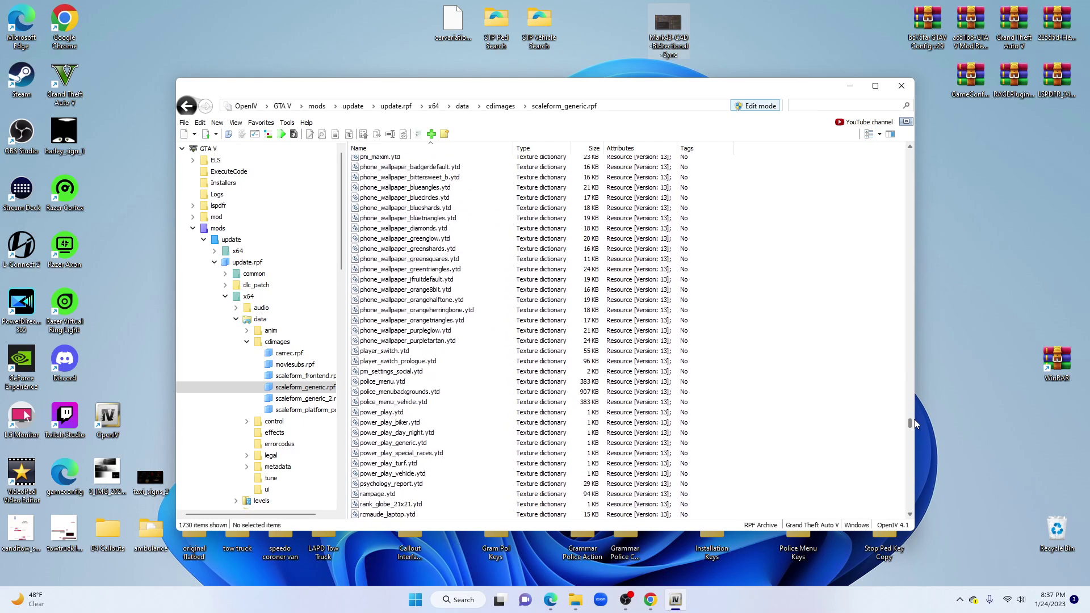
double_click(388, 382)
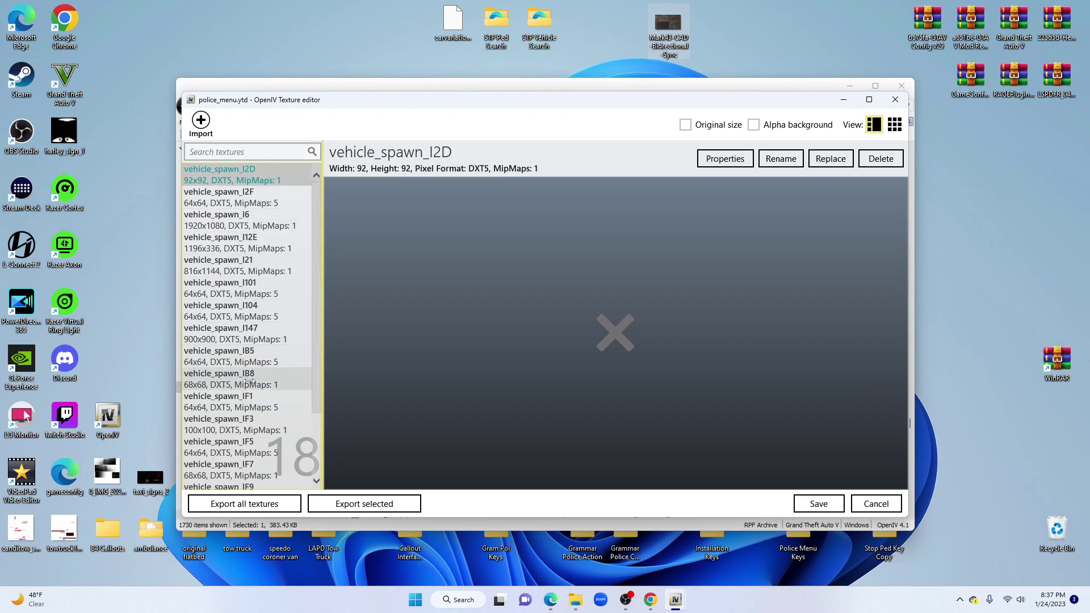
Step: Preview the IF3, IF1, IB8, I147, I21 and I12E textures, ending on the vehicle_spawn_I6 police background
left_click(220, 427)
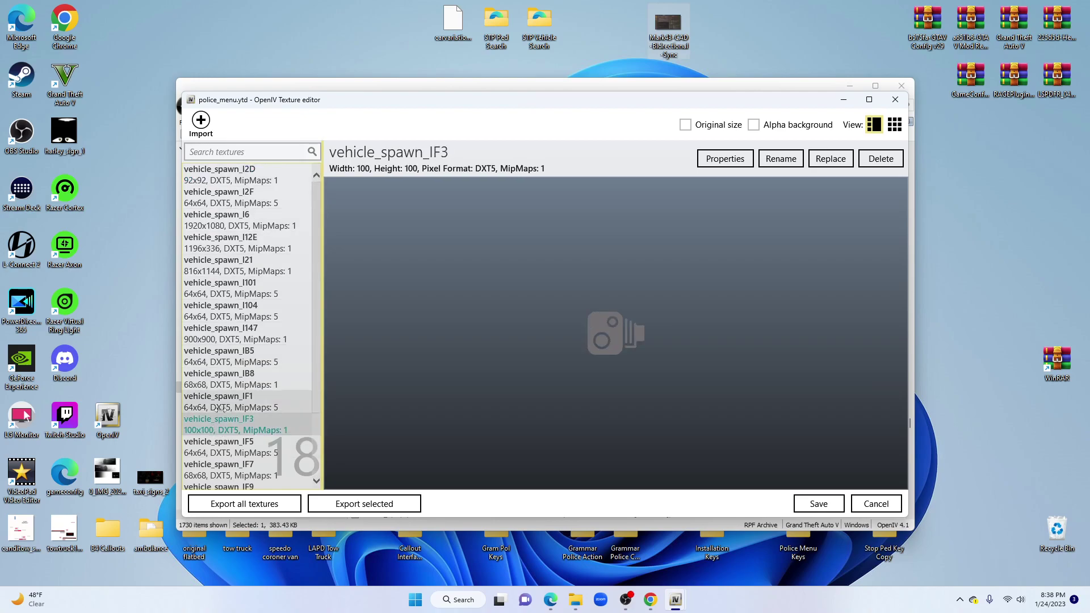
left_click(221, 402)
left_click(221, 379)
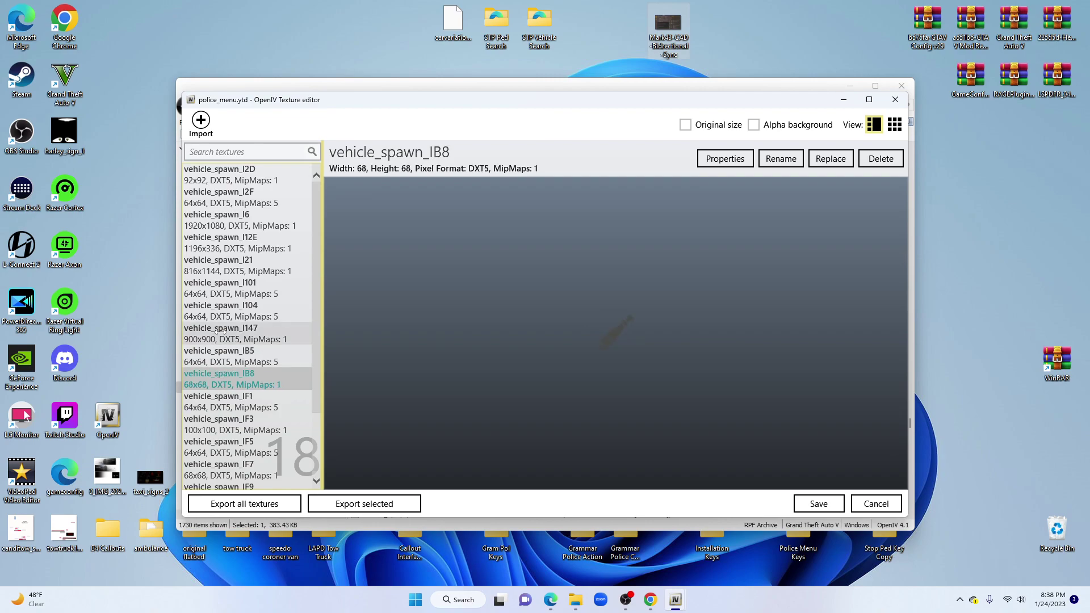
left_click(221, 332)
left_click(220, 265)
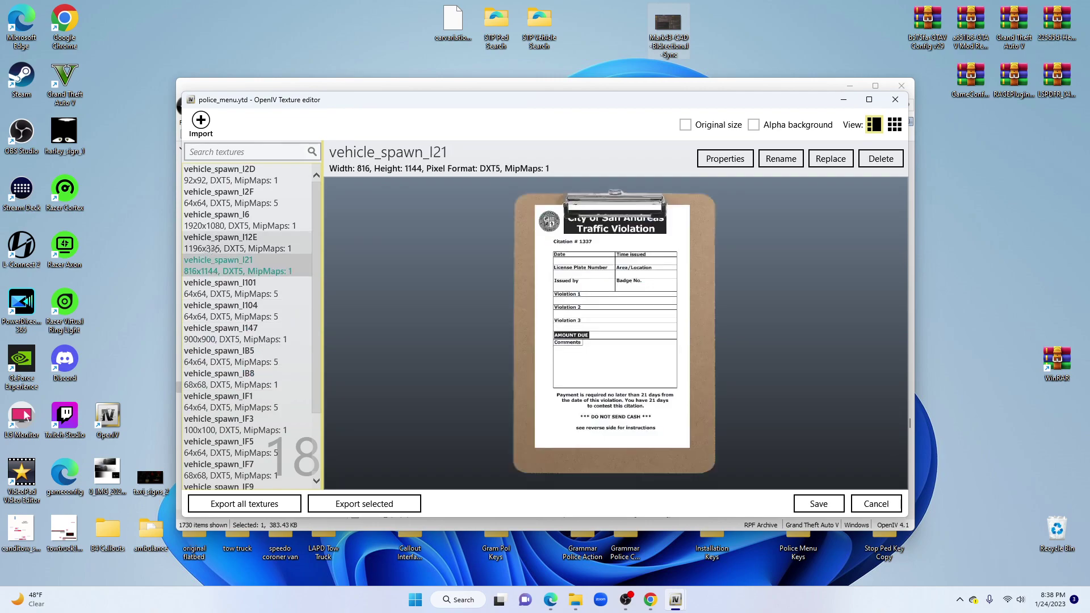
left_click(222, 248)
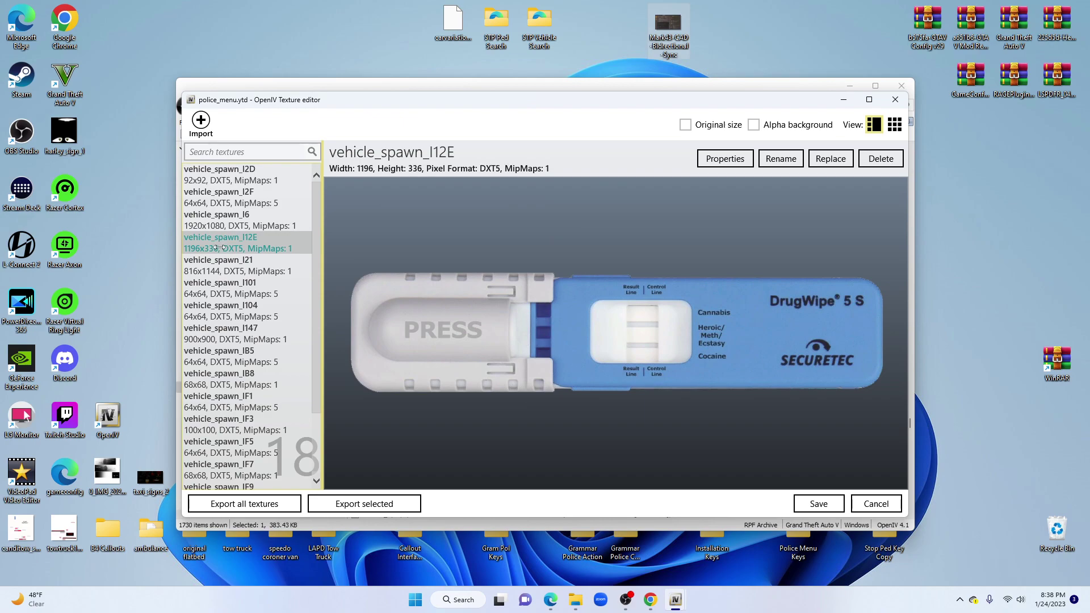
left_click(223, 223)
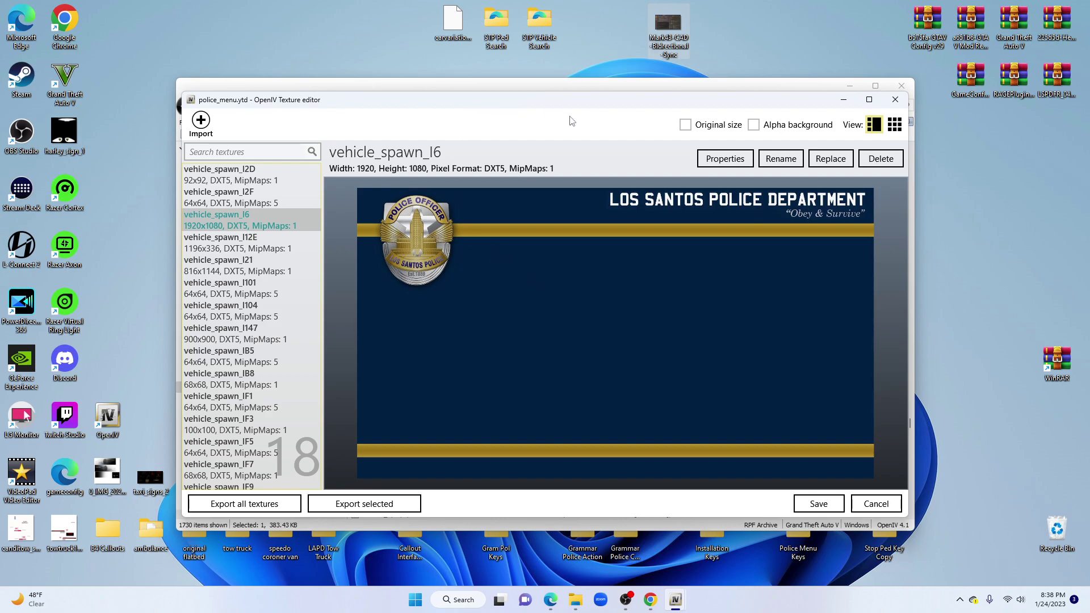
Step: Replace the vehicle_spawn_I6 texture with the Mark43-CAD image from the Desktop, giving 1880x1080 DXT5
left_click(829, 159)
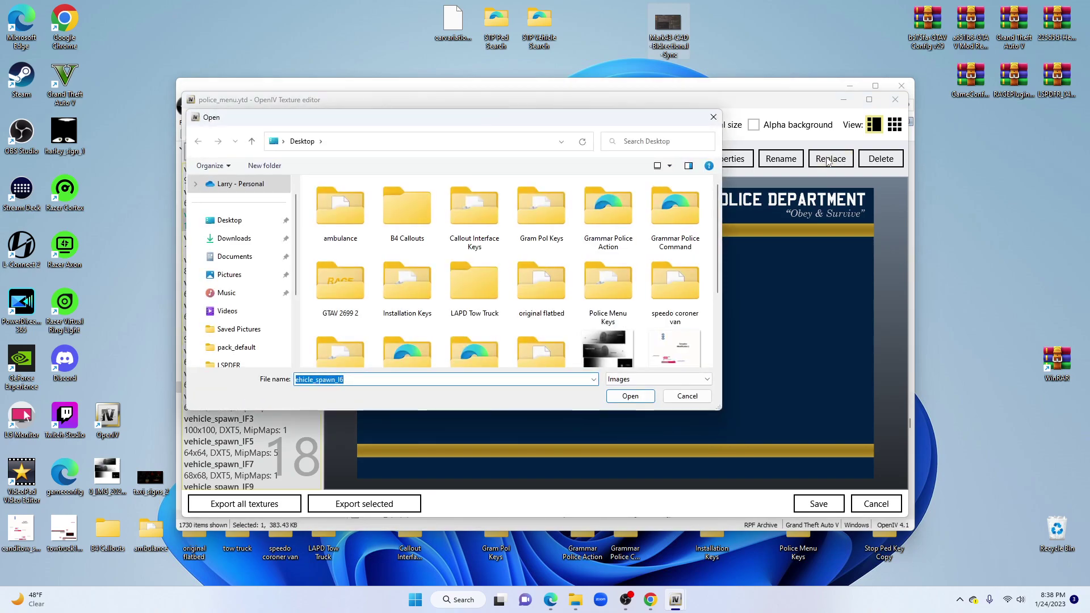
left_click(248, 222)
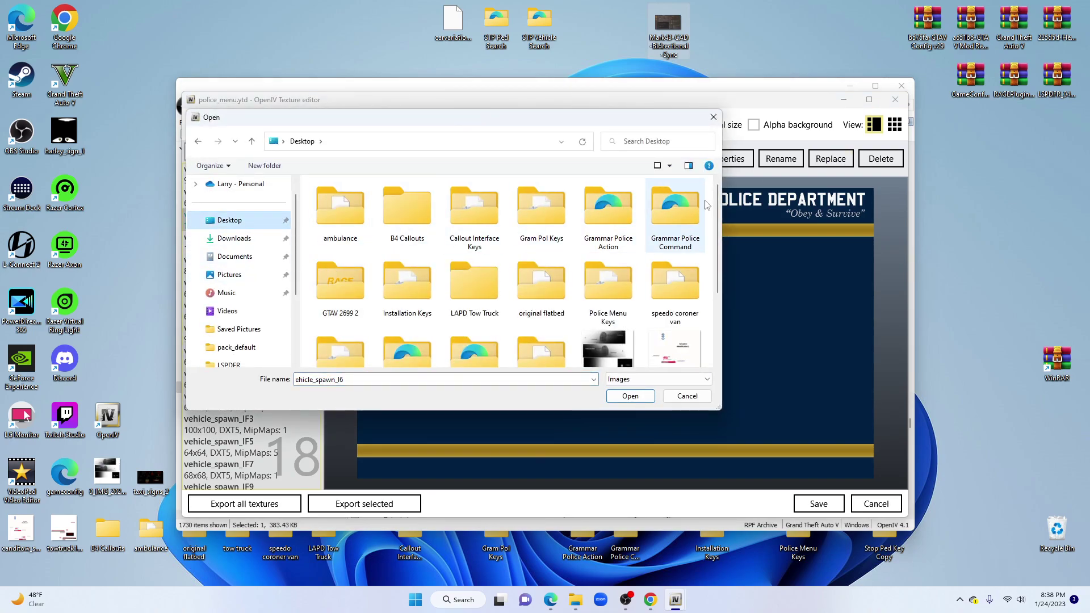
left_click_drag(719, 204, 716, 276)
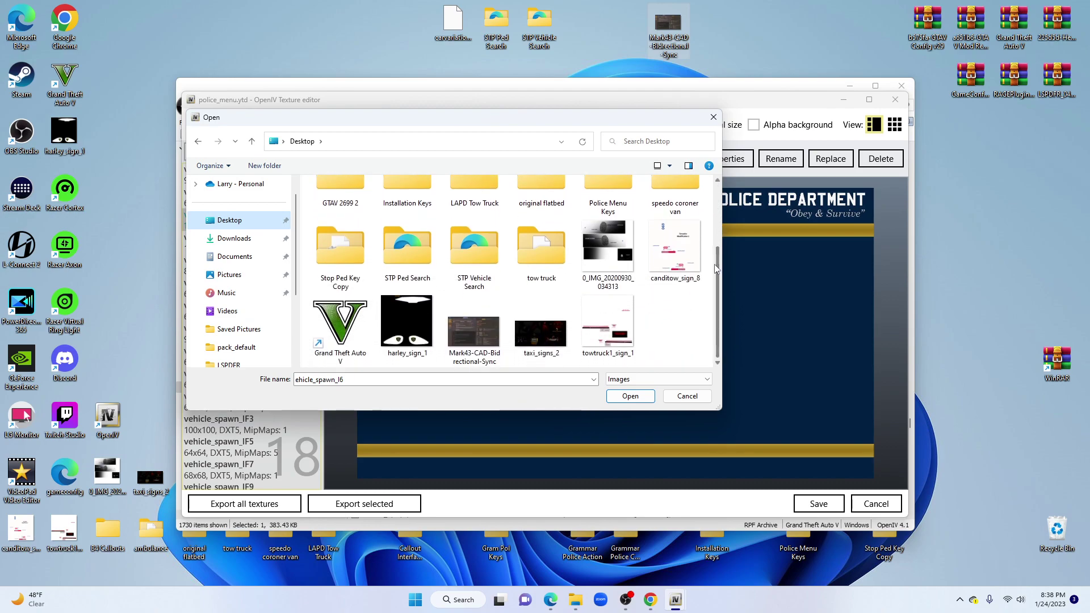
left_click(474, 344)
double_click(474, 344)
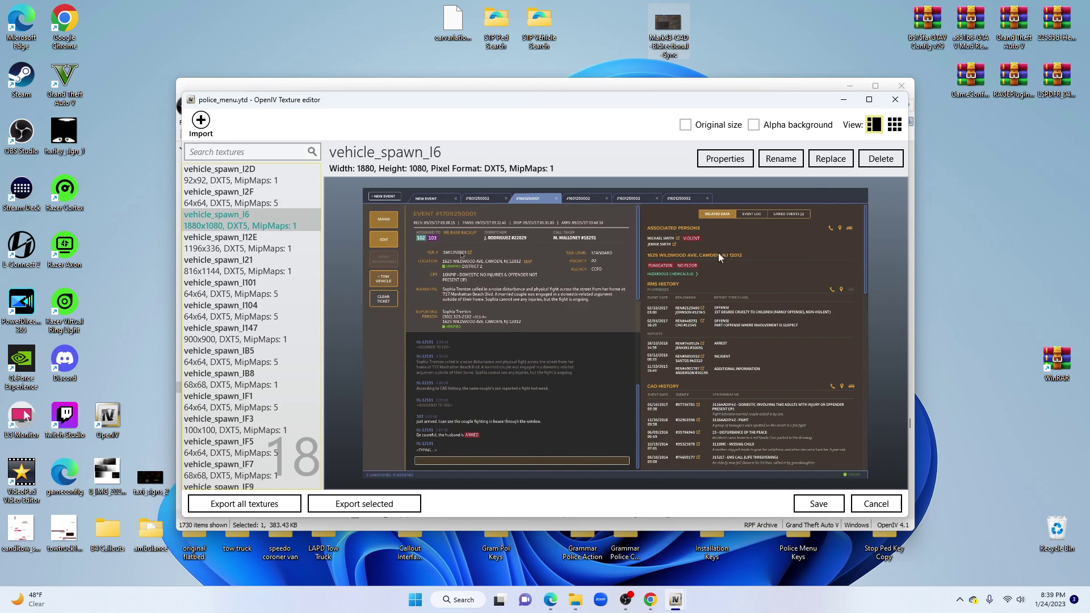
Step: Save police_menu.ytd, close the Texture editor, turn Edit mode off and exit OpenIV
left_click(821, 507)
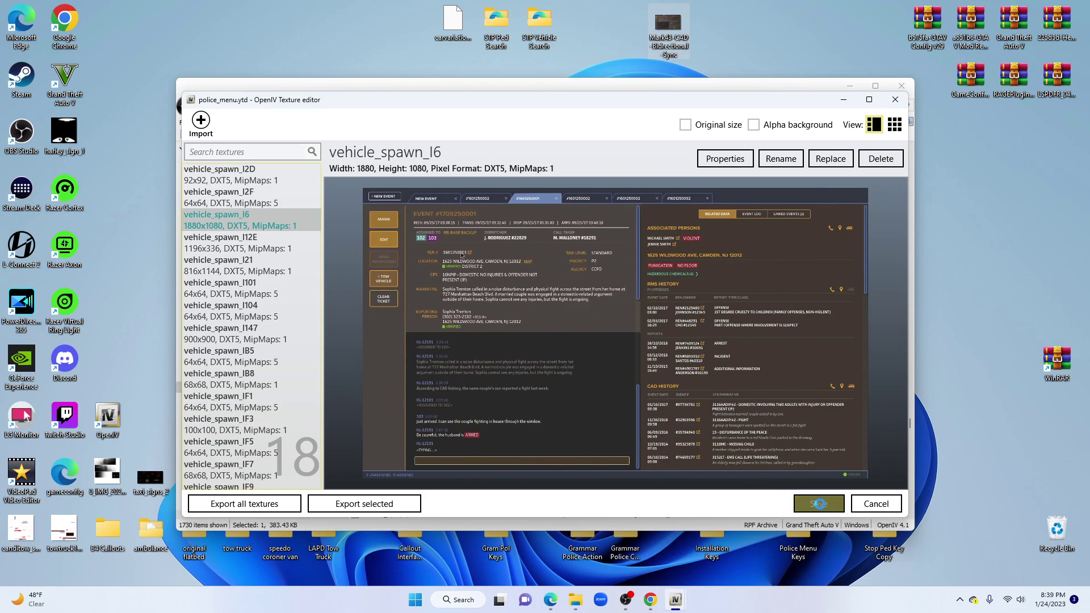
left_click(818, 505)
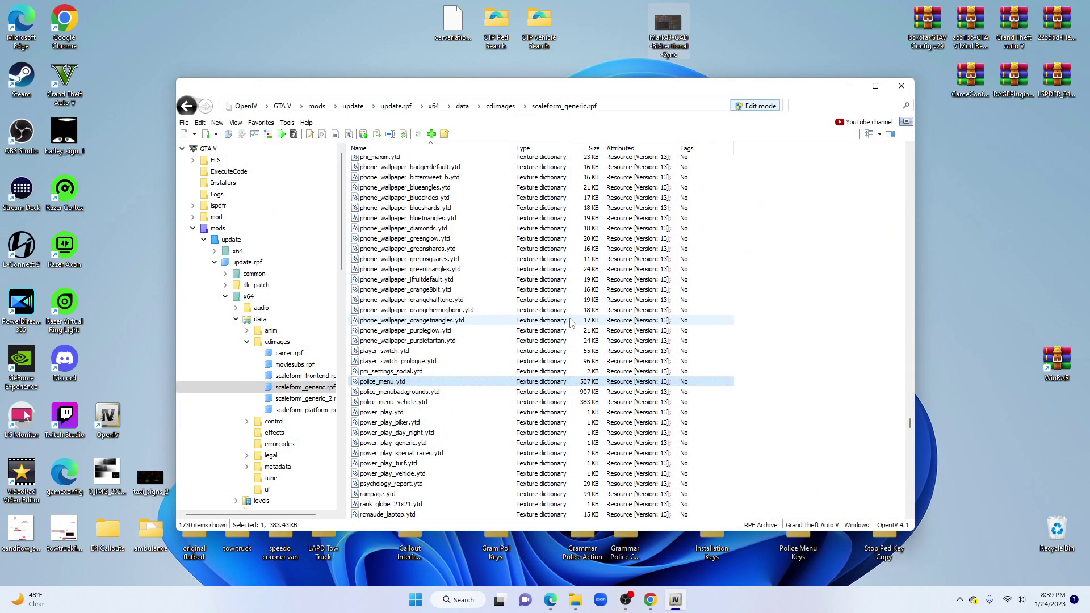
left_click(752, 107)
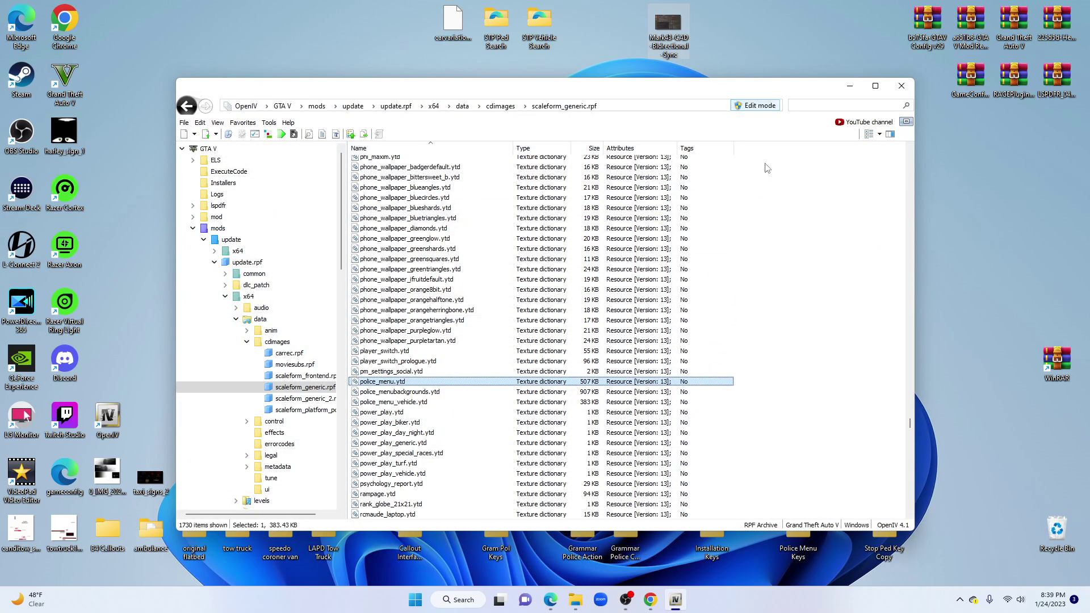
left_click(901, 86)
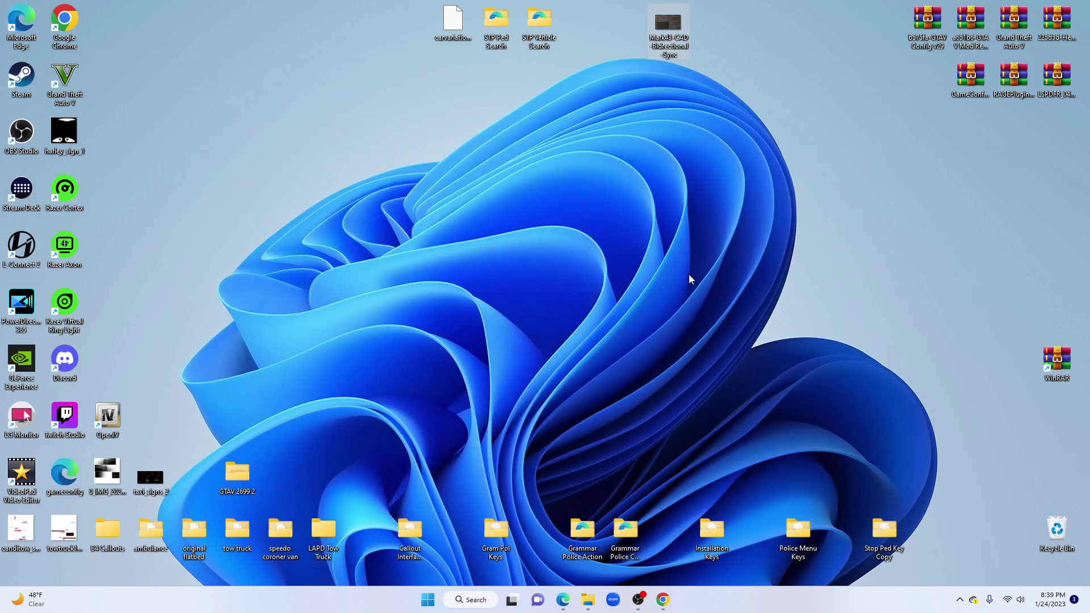